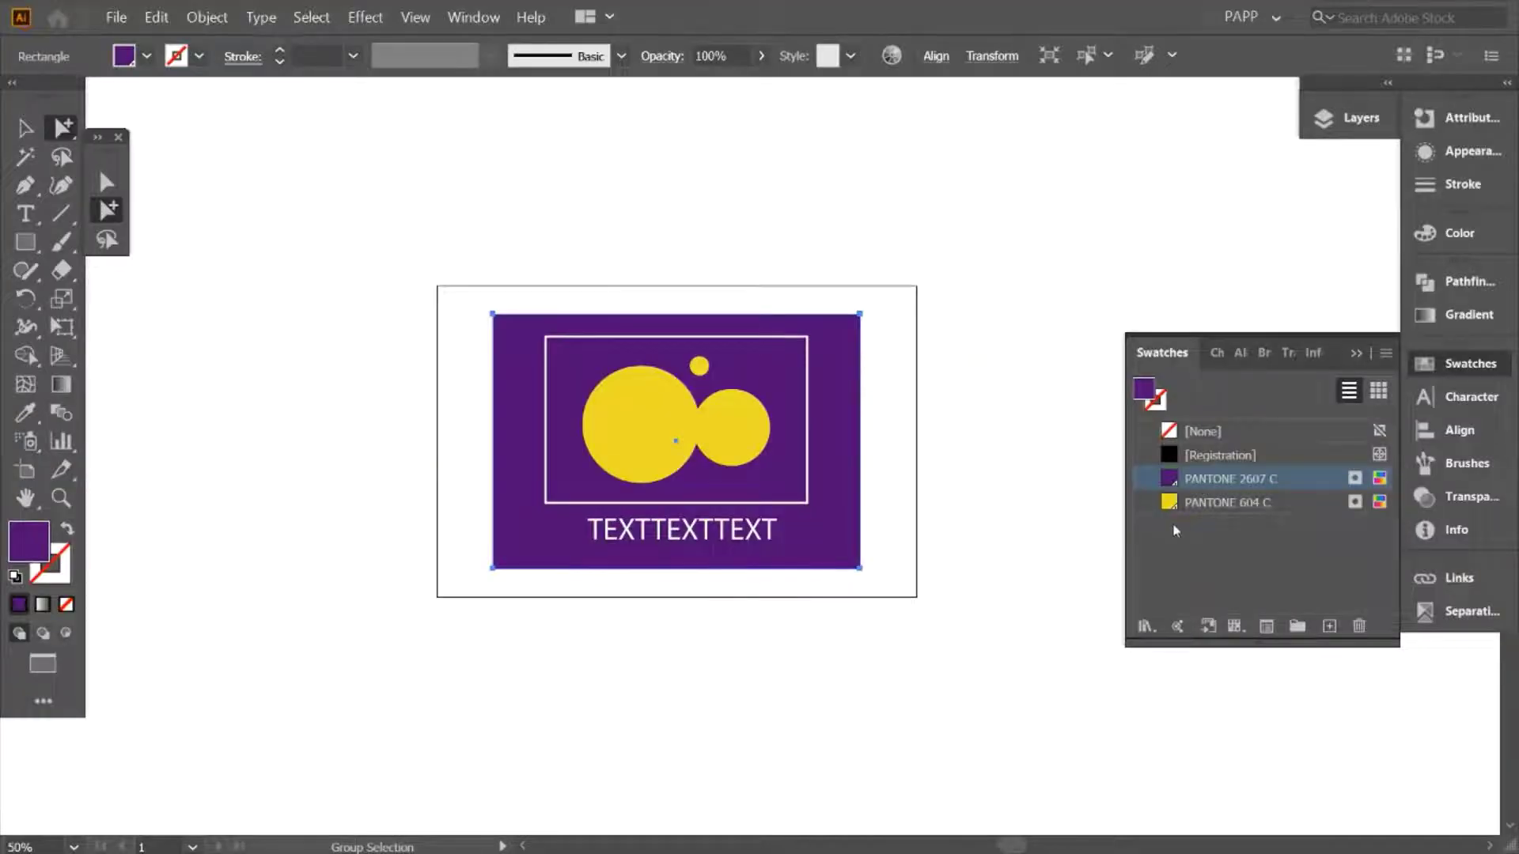
Display the PANTONE 2607 C swatch's colour as CMYK values in Swatch Options.
click(1230, 553)
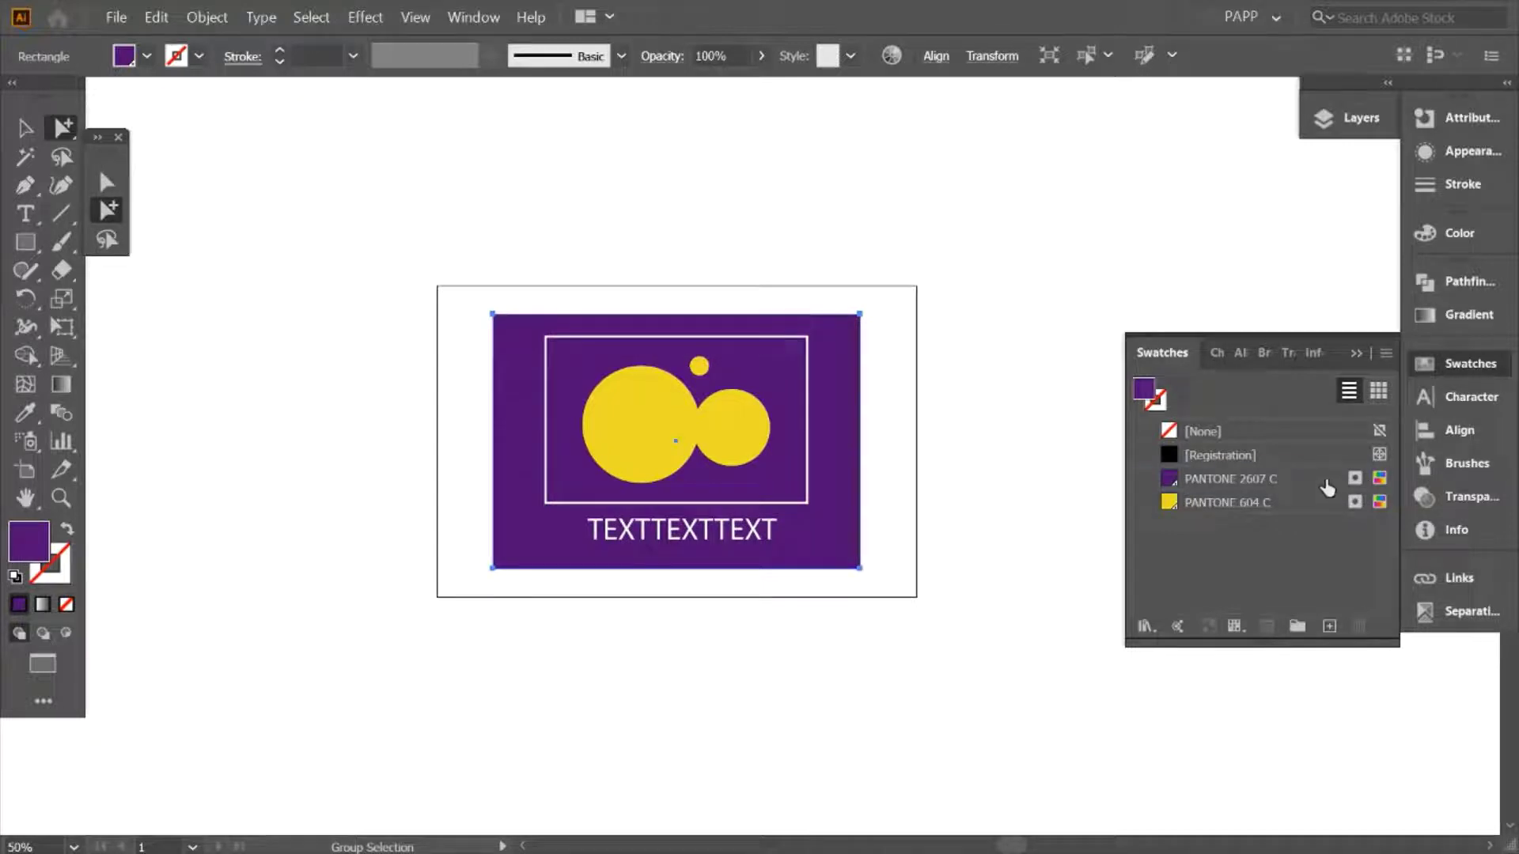
double_click(1322, 484)
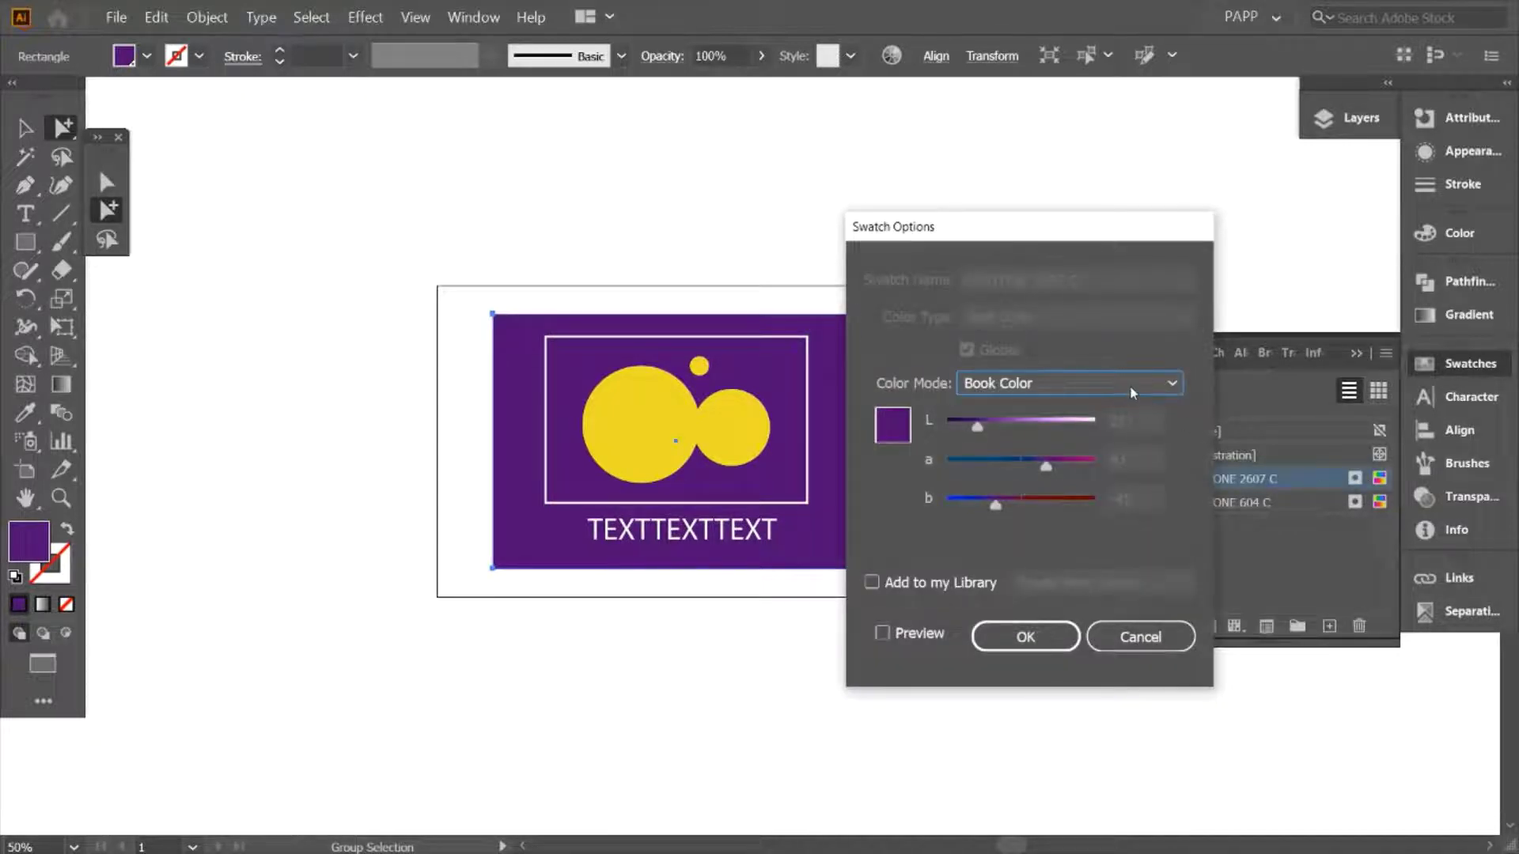
click(1133, 391)
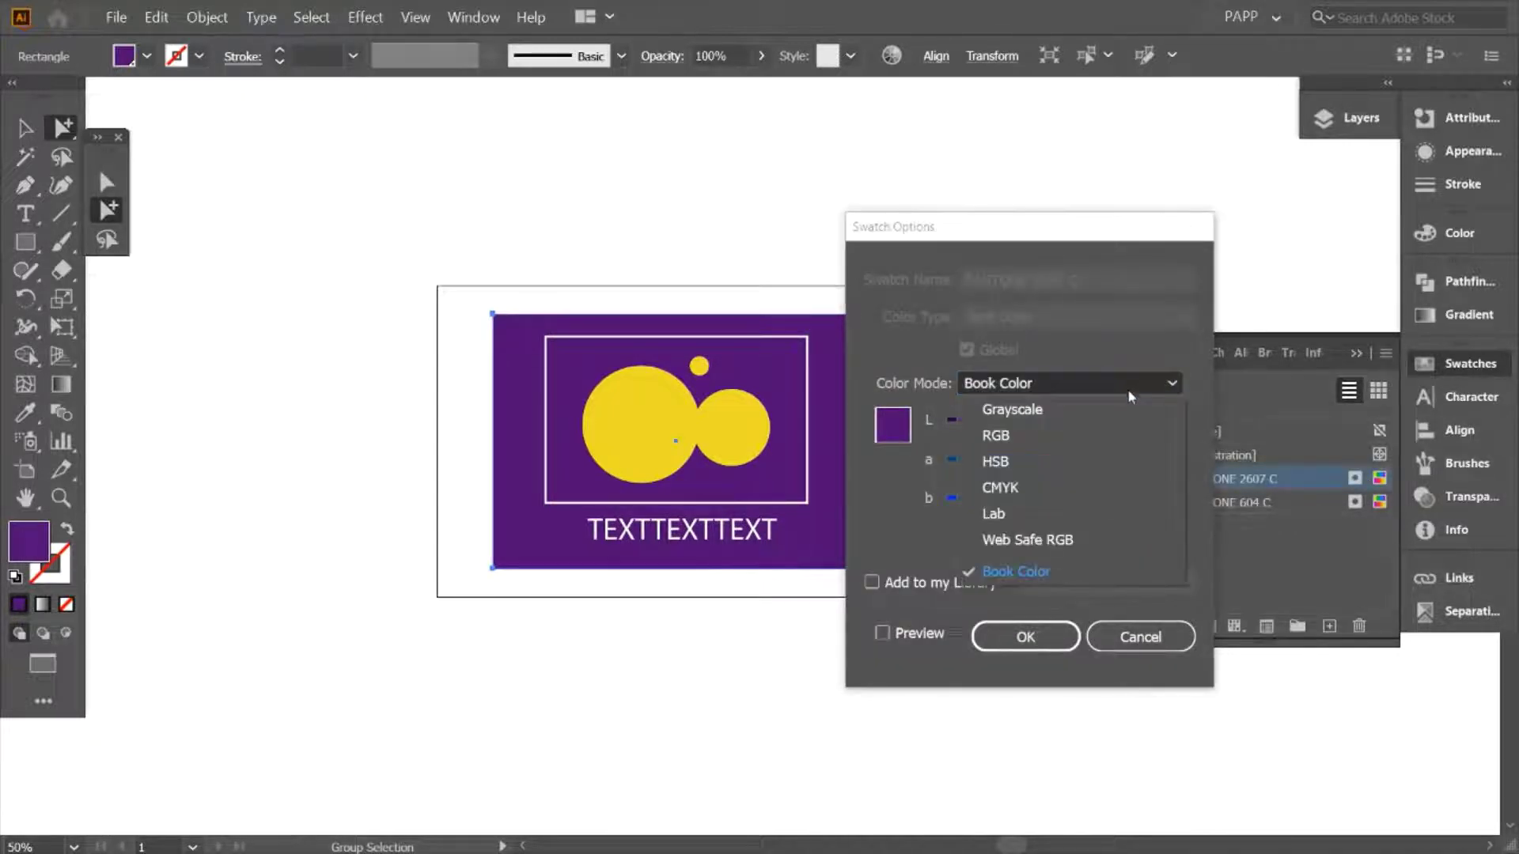
click(1060, 488)
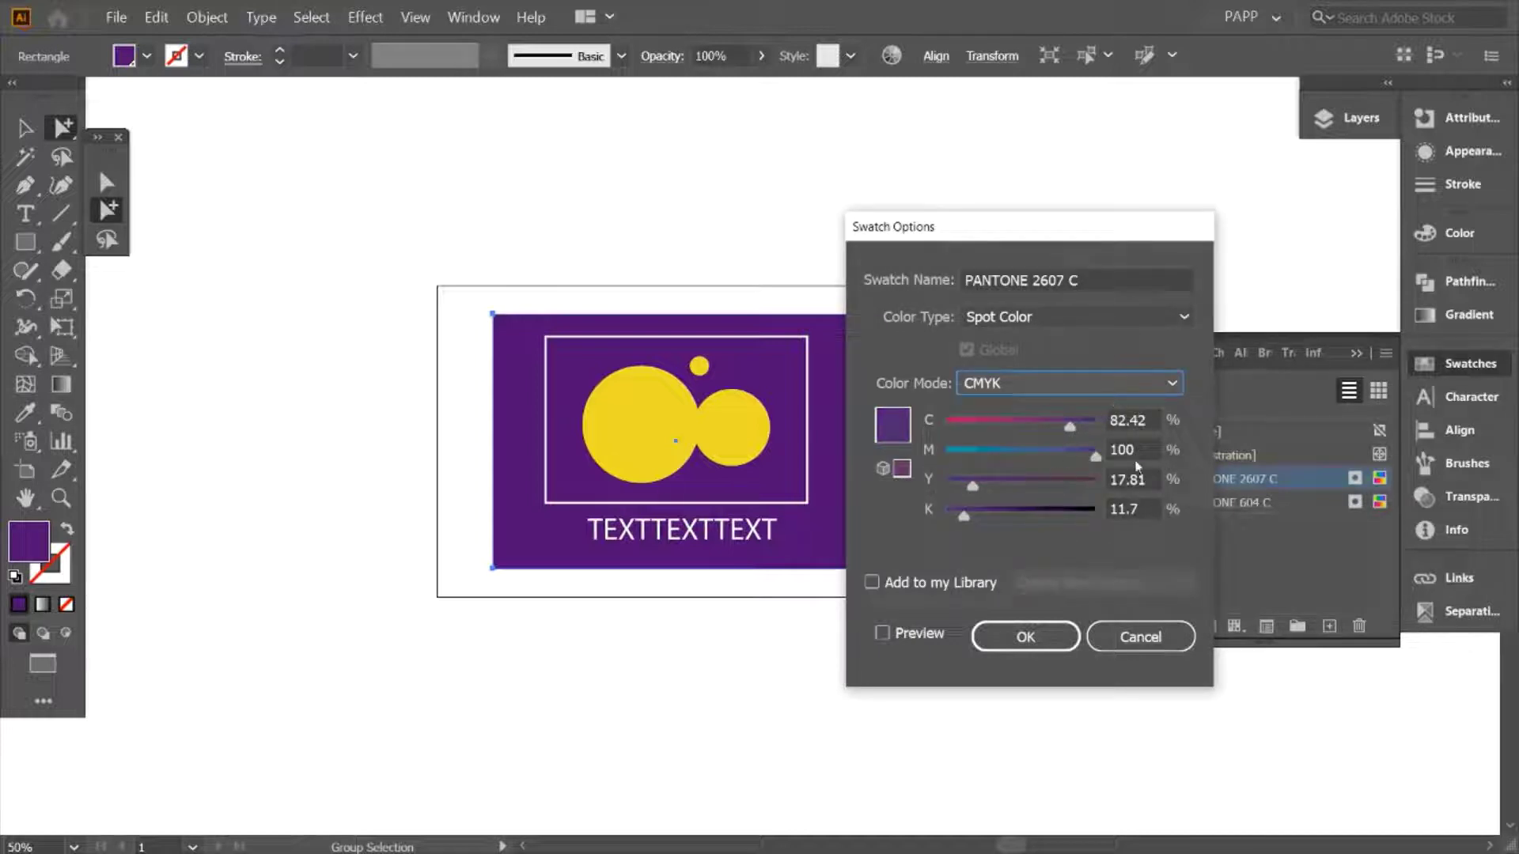
Preview the CMYK version on the artwork and try a global process colour, then cancel the swatch changes.
click(903, 633)
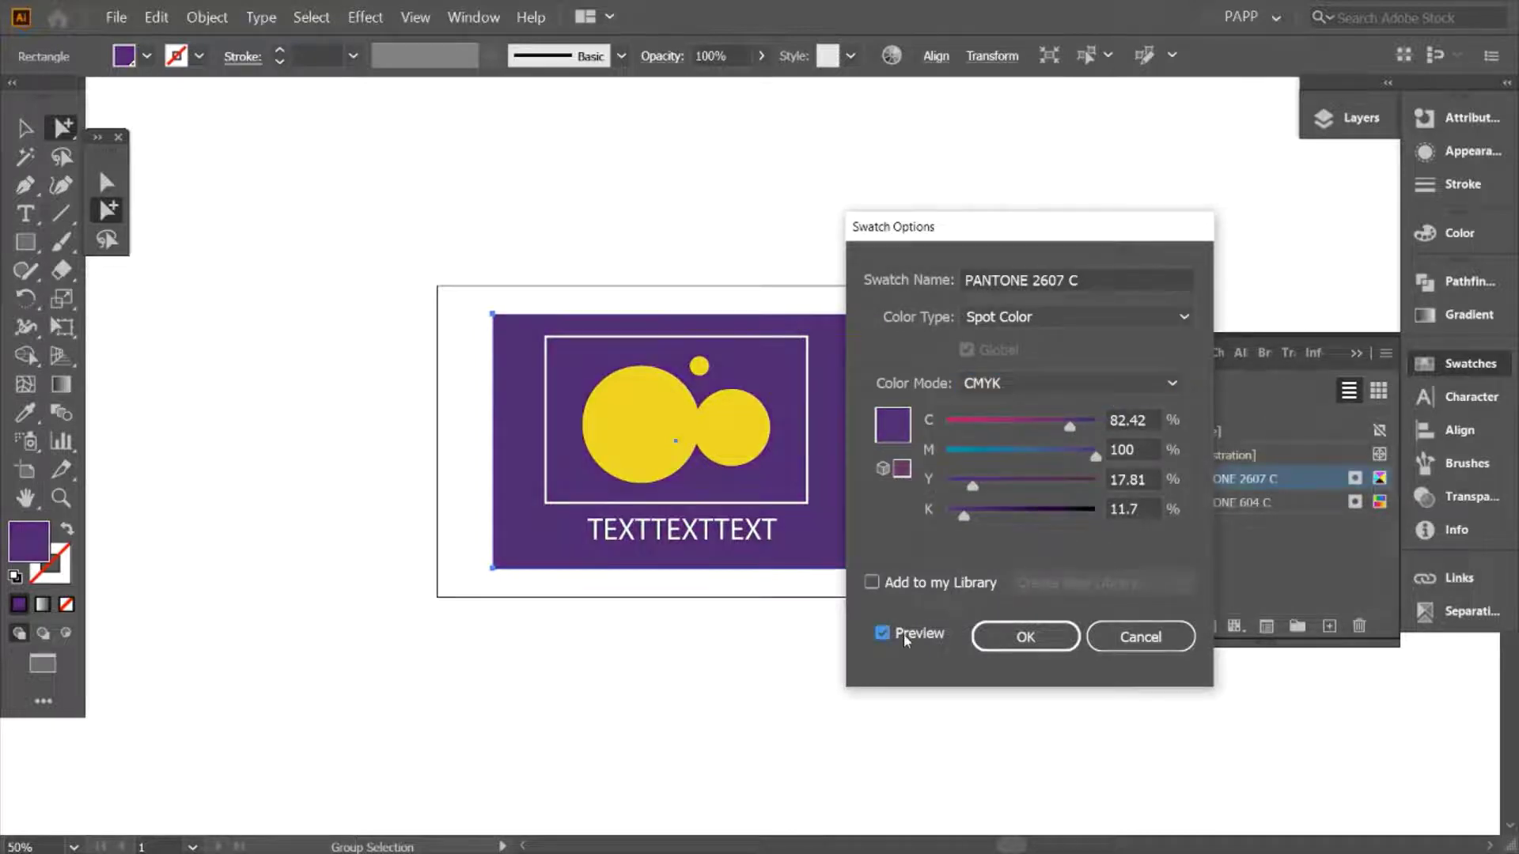
click(903, 634)
click(903, 633)
click(903, 634)
click(904, 634)
click(903, 634)
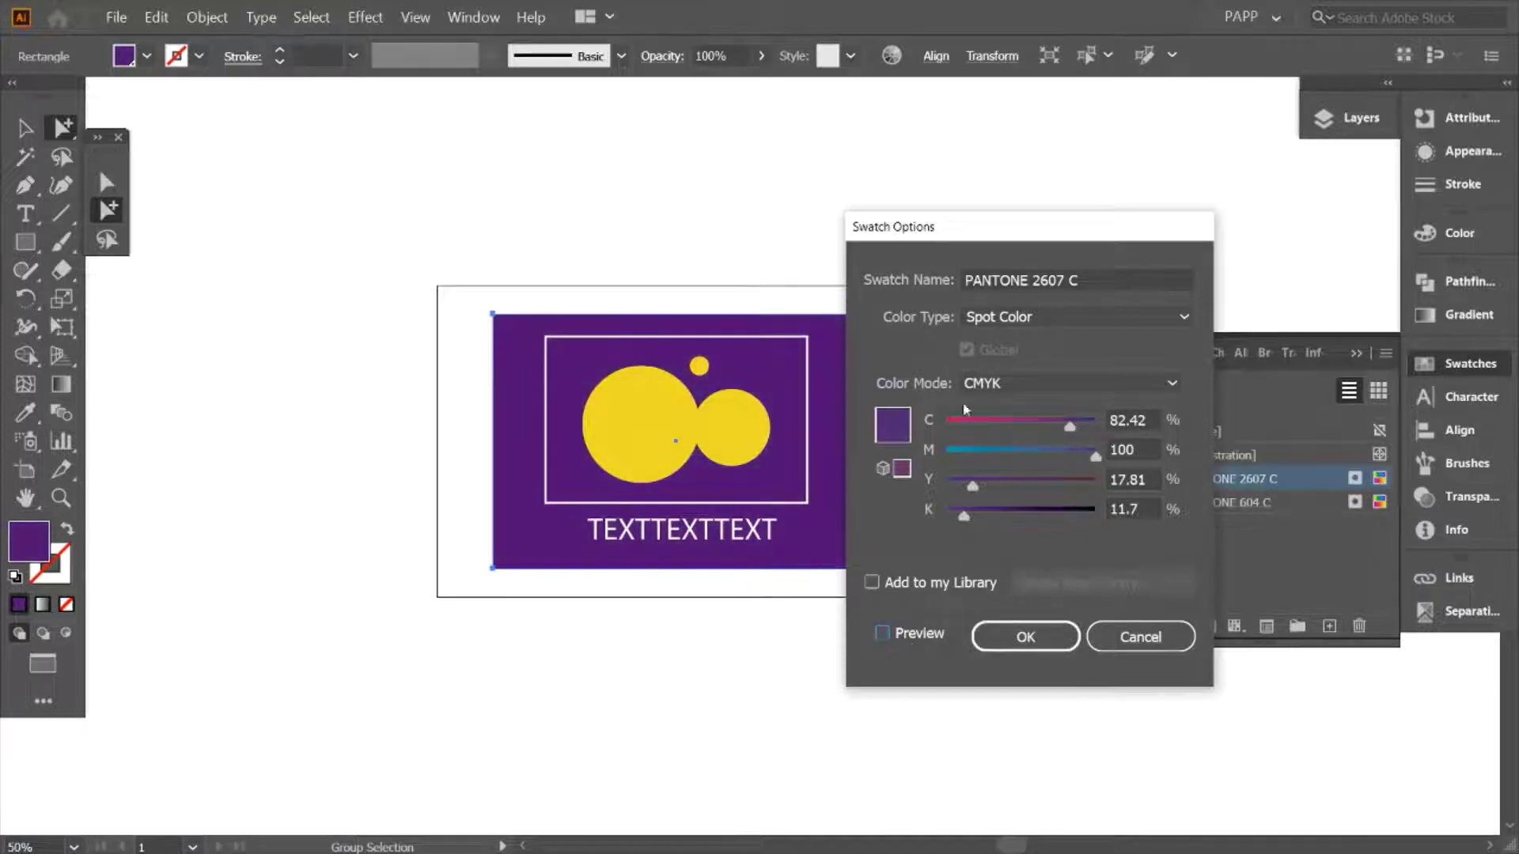
click(1068, 318)
click(1076, 345)
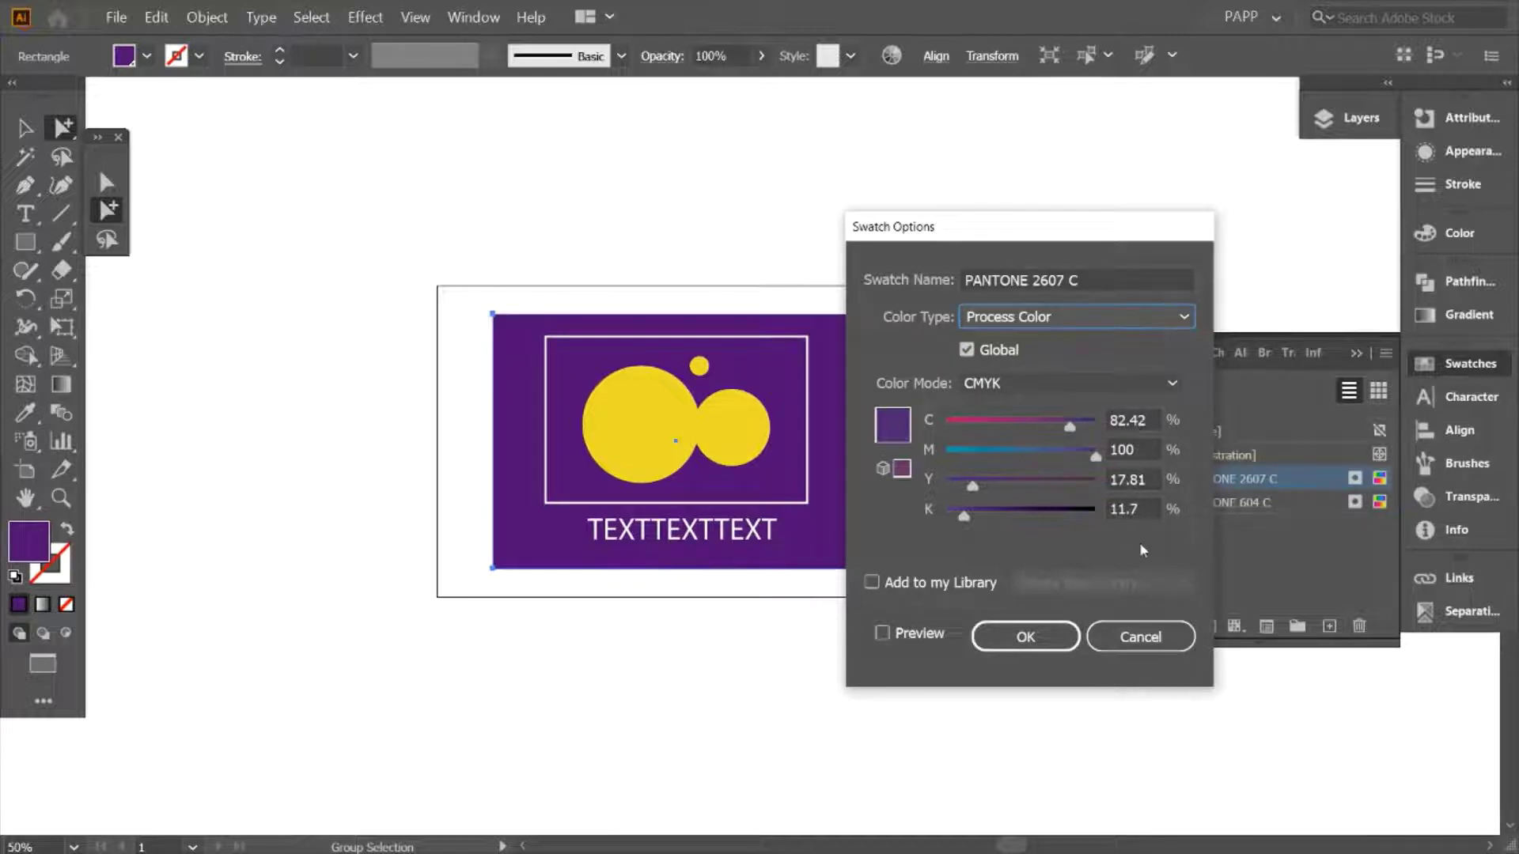
click(1169, 642)
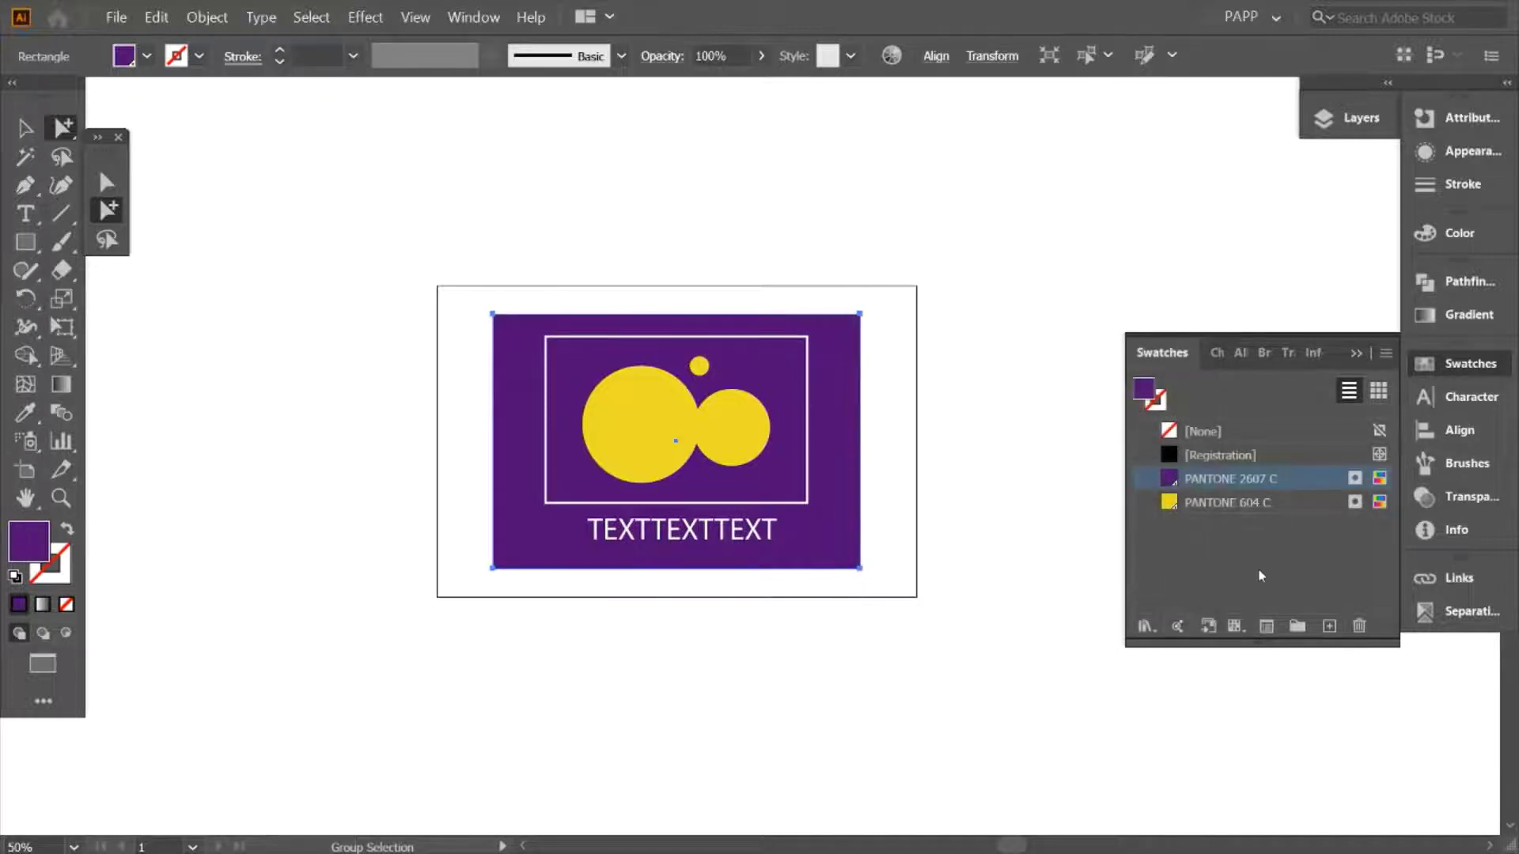
Convert all the card's shapes and text to CMYK, then select the purple background rectangle.
click(1261, 575)
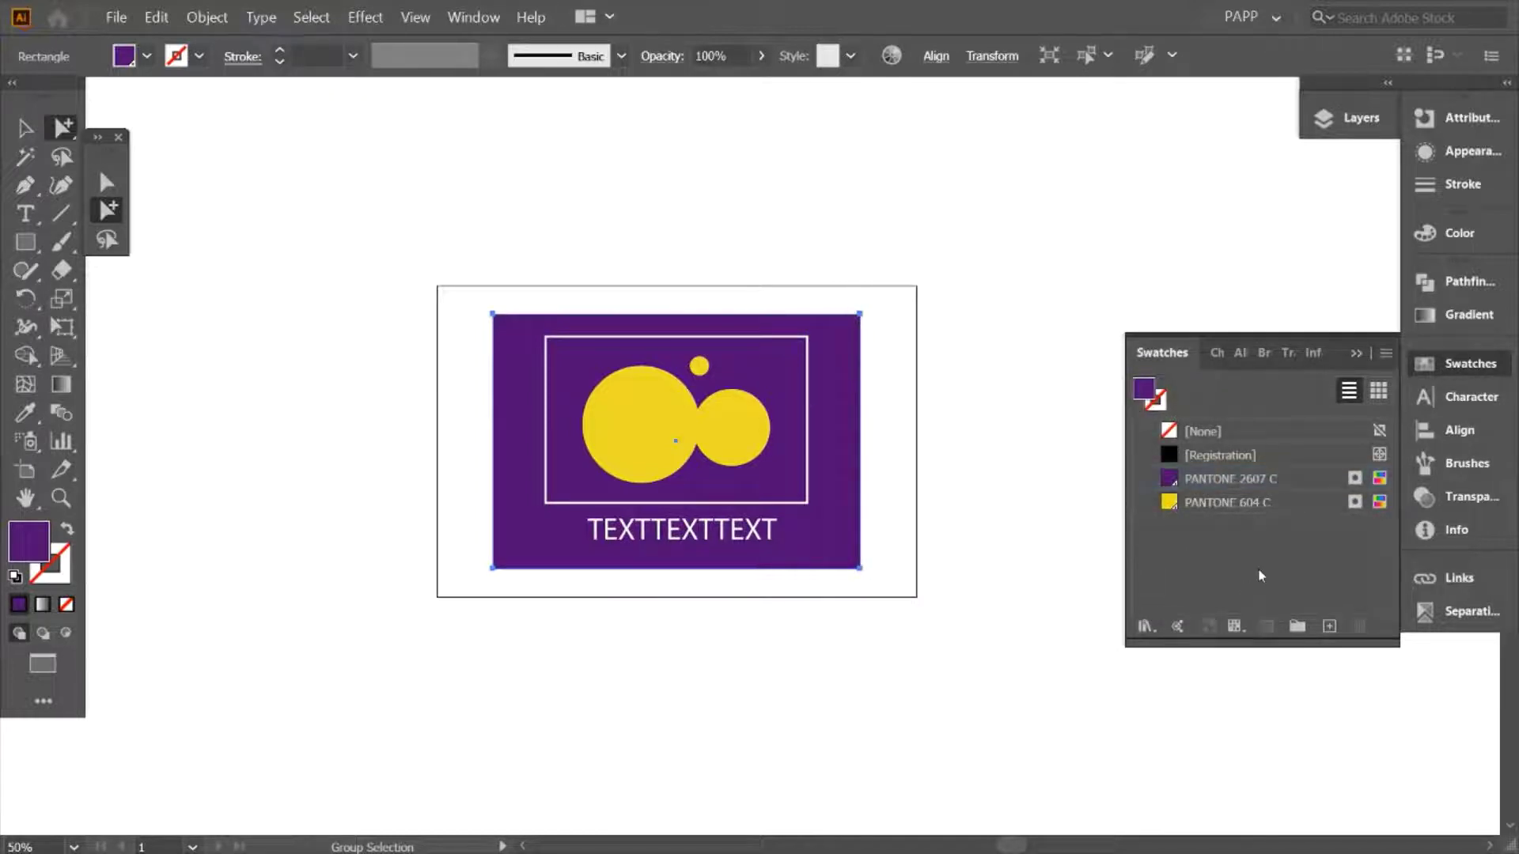
drag(316, 163, 1057, 704)
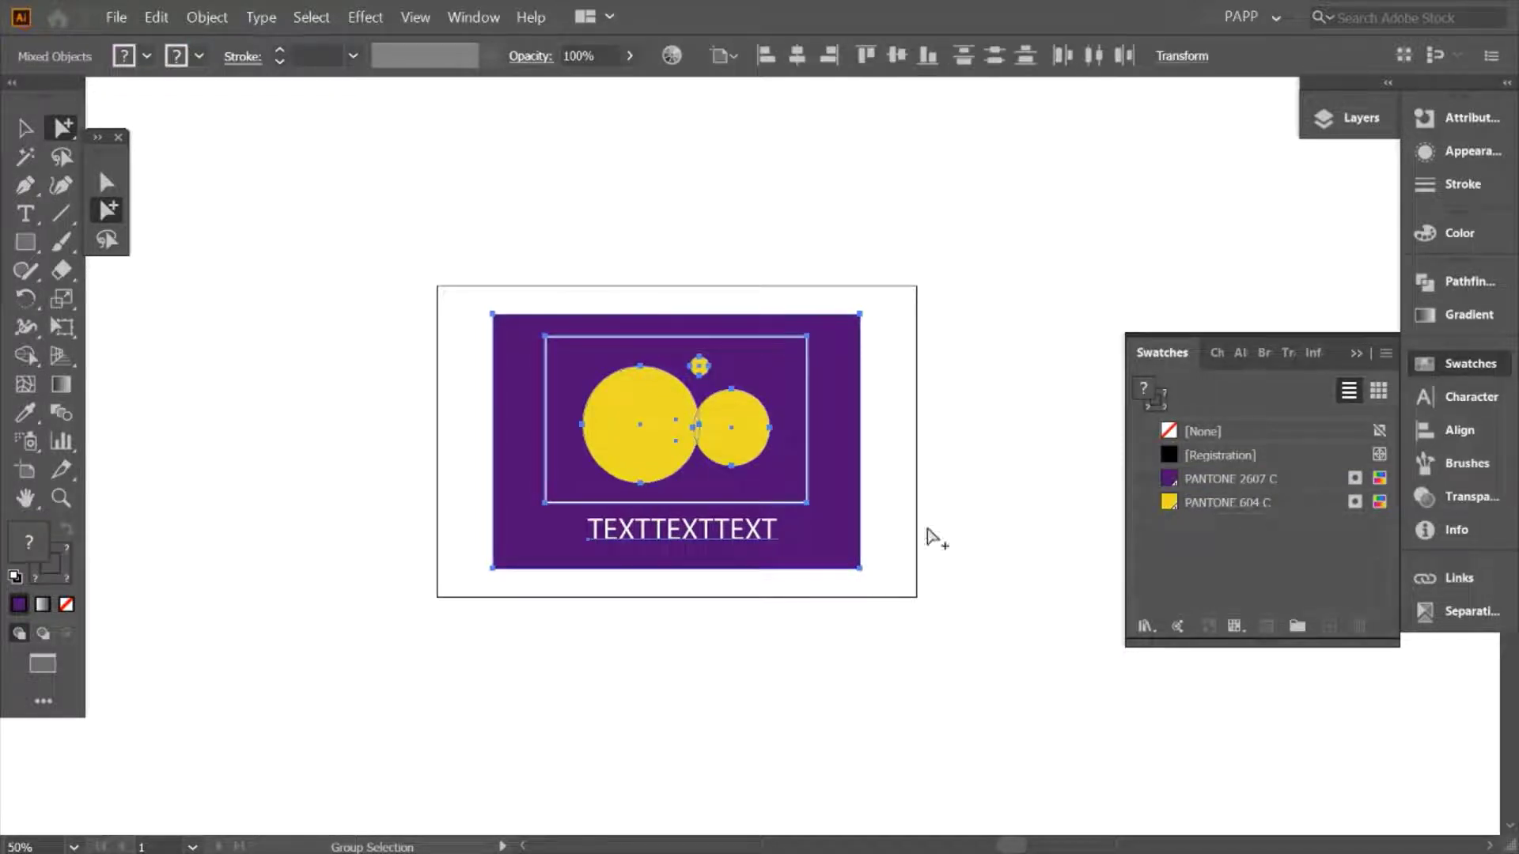
click(166, 16)
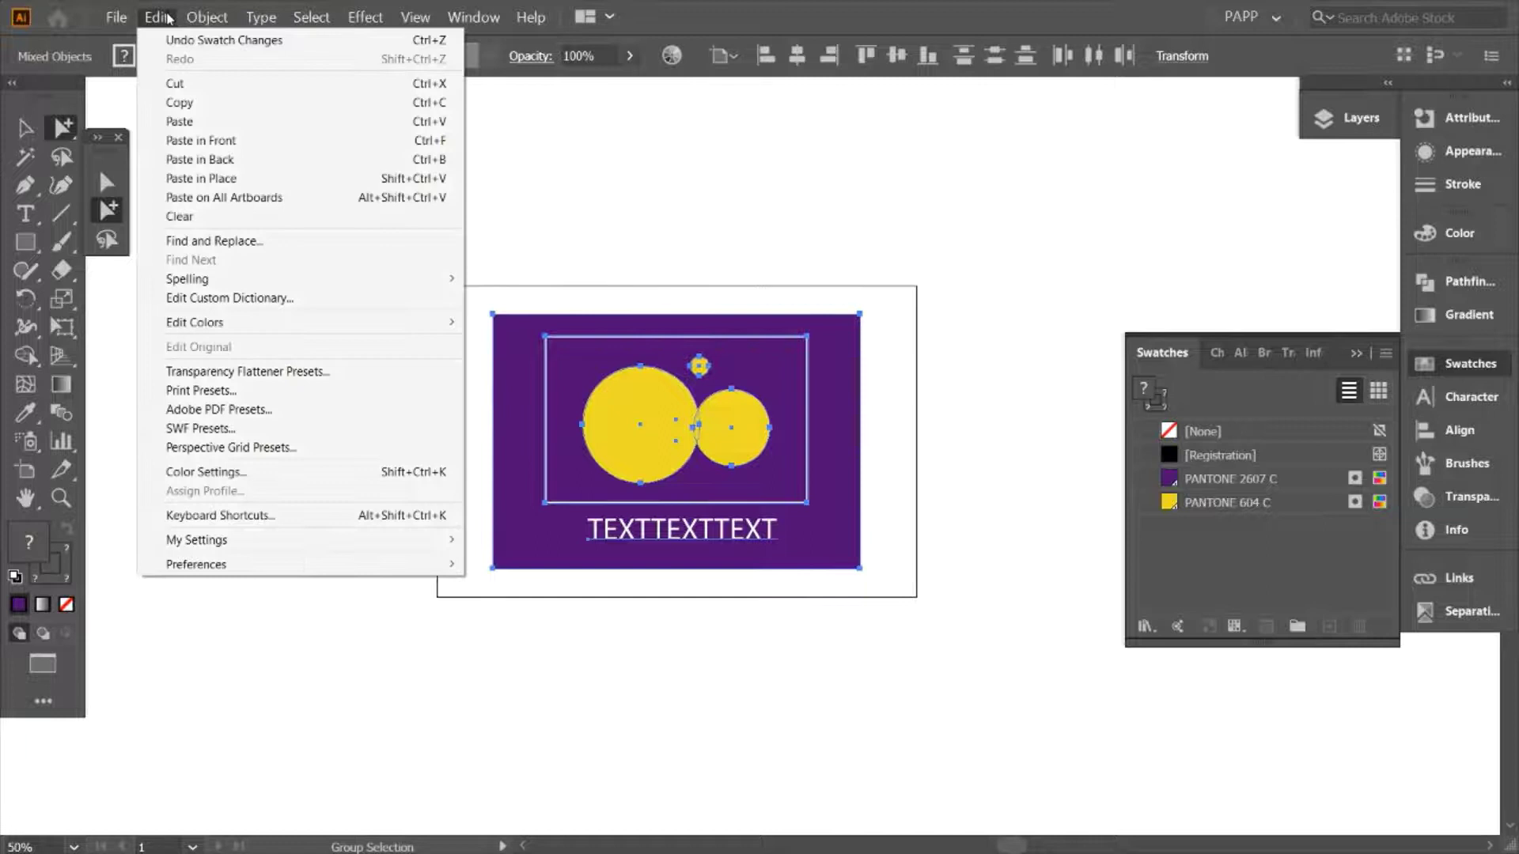
mouse_move(253, 331)
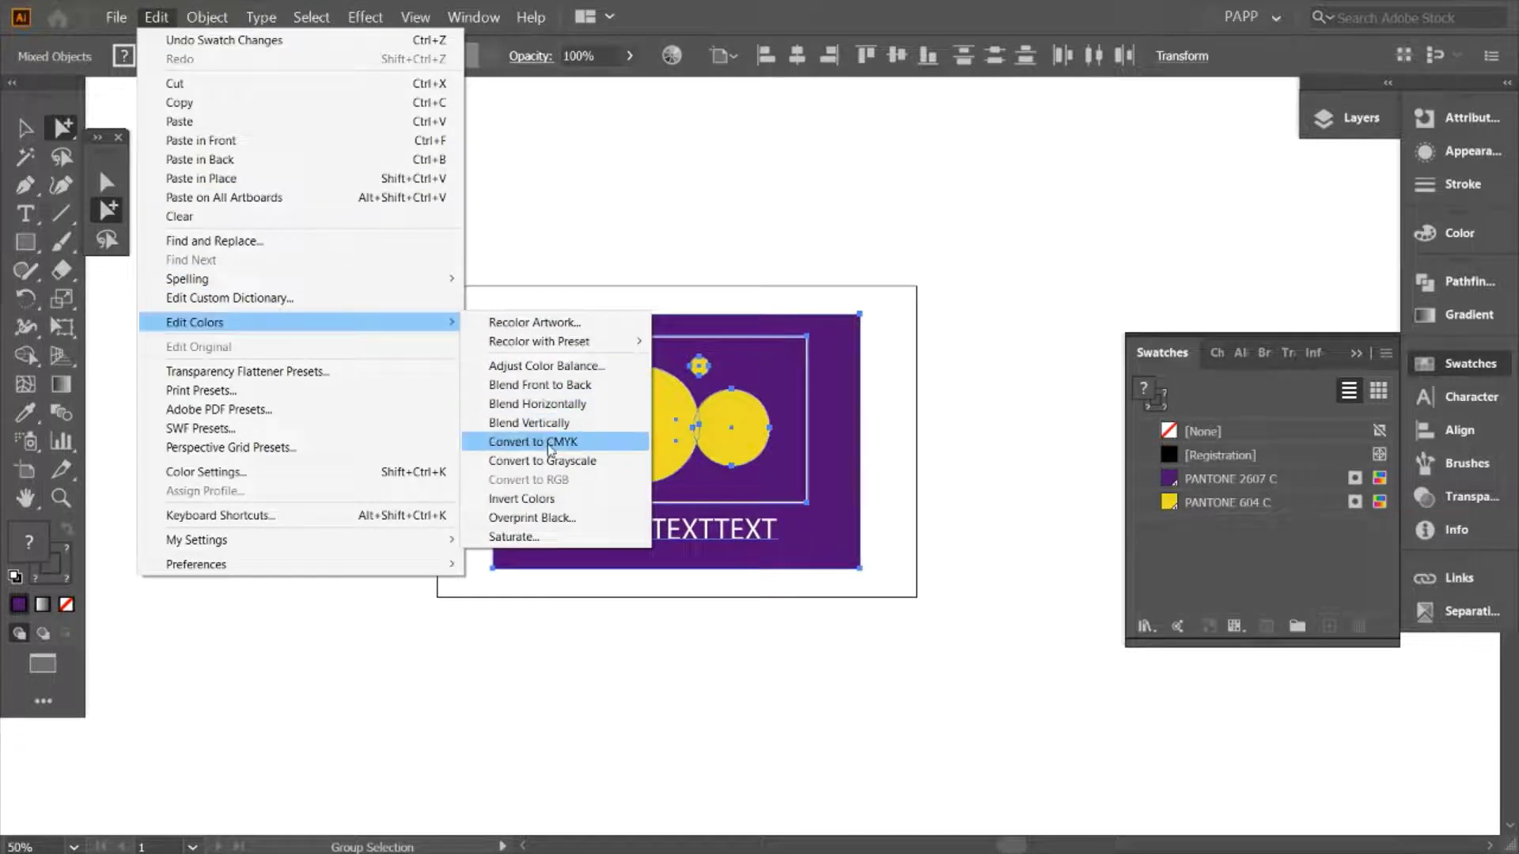
click(551, 442)
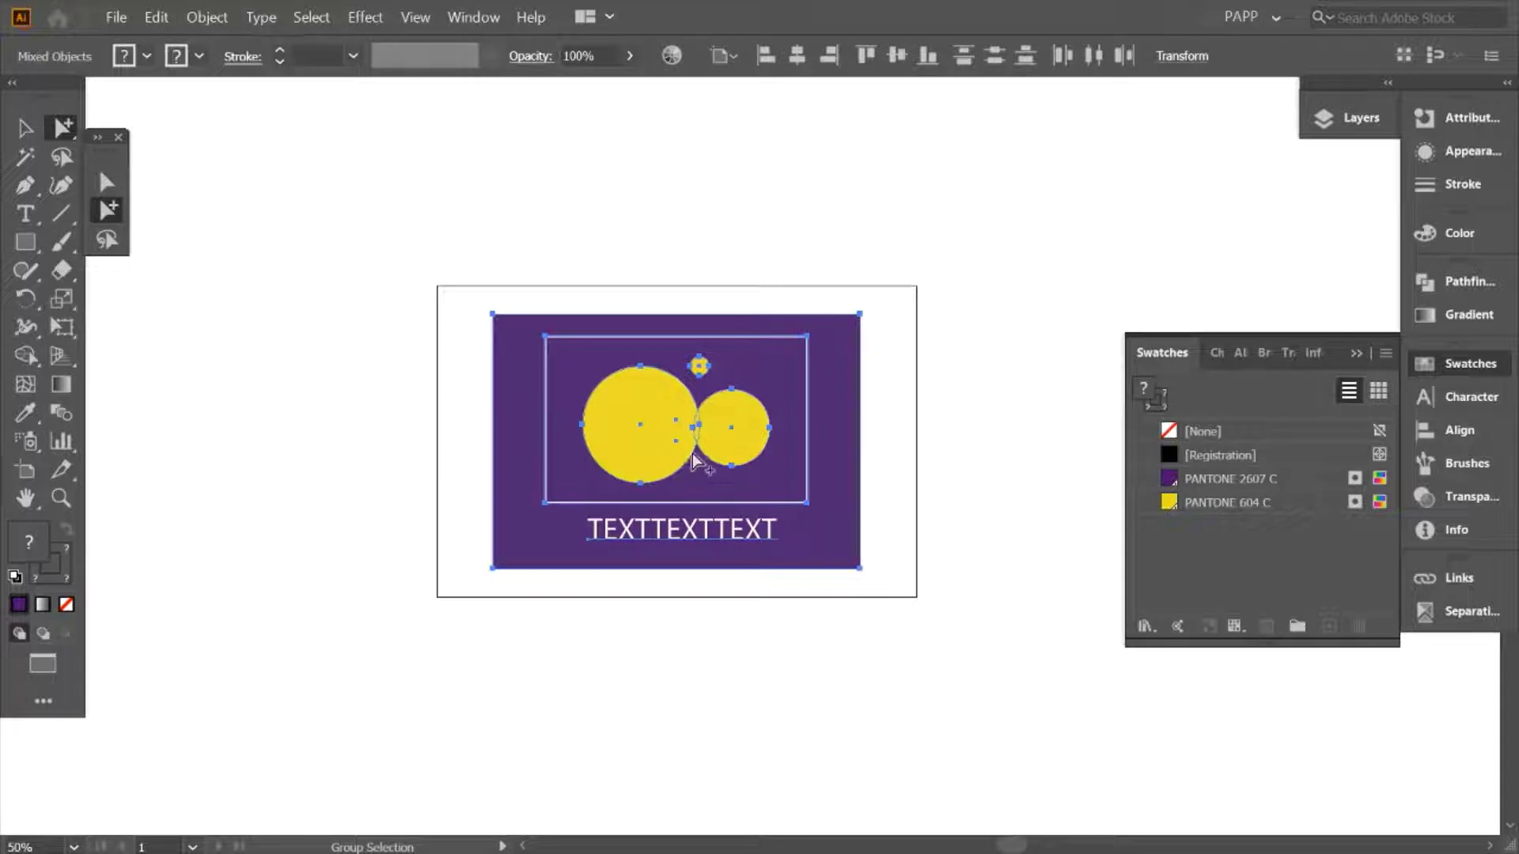
click(961, 650)
click(853, 340)
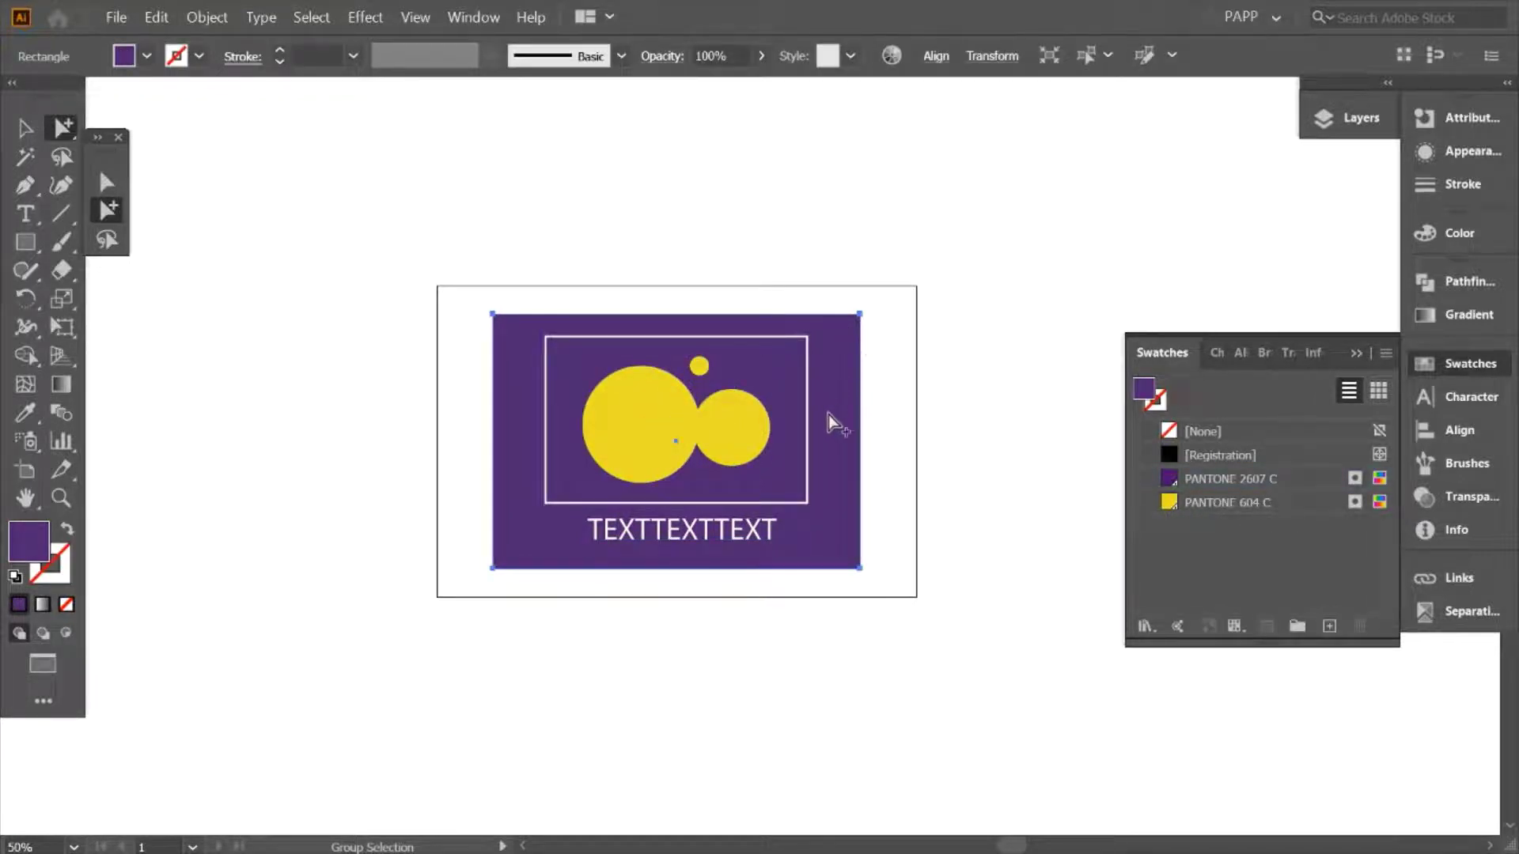
click(761, 453)
click(873, 484)
click(851, 408)
click(1459, 234)
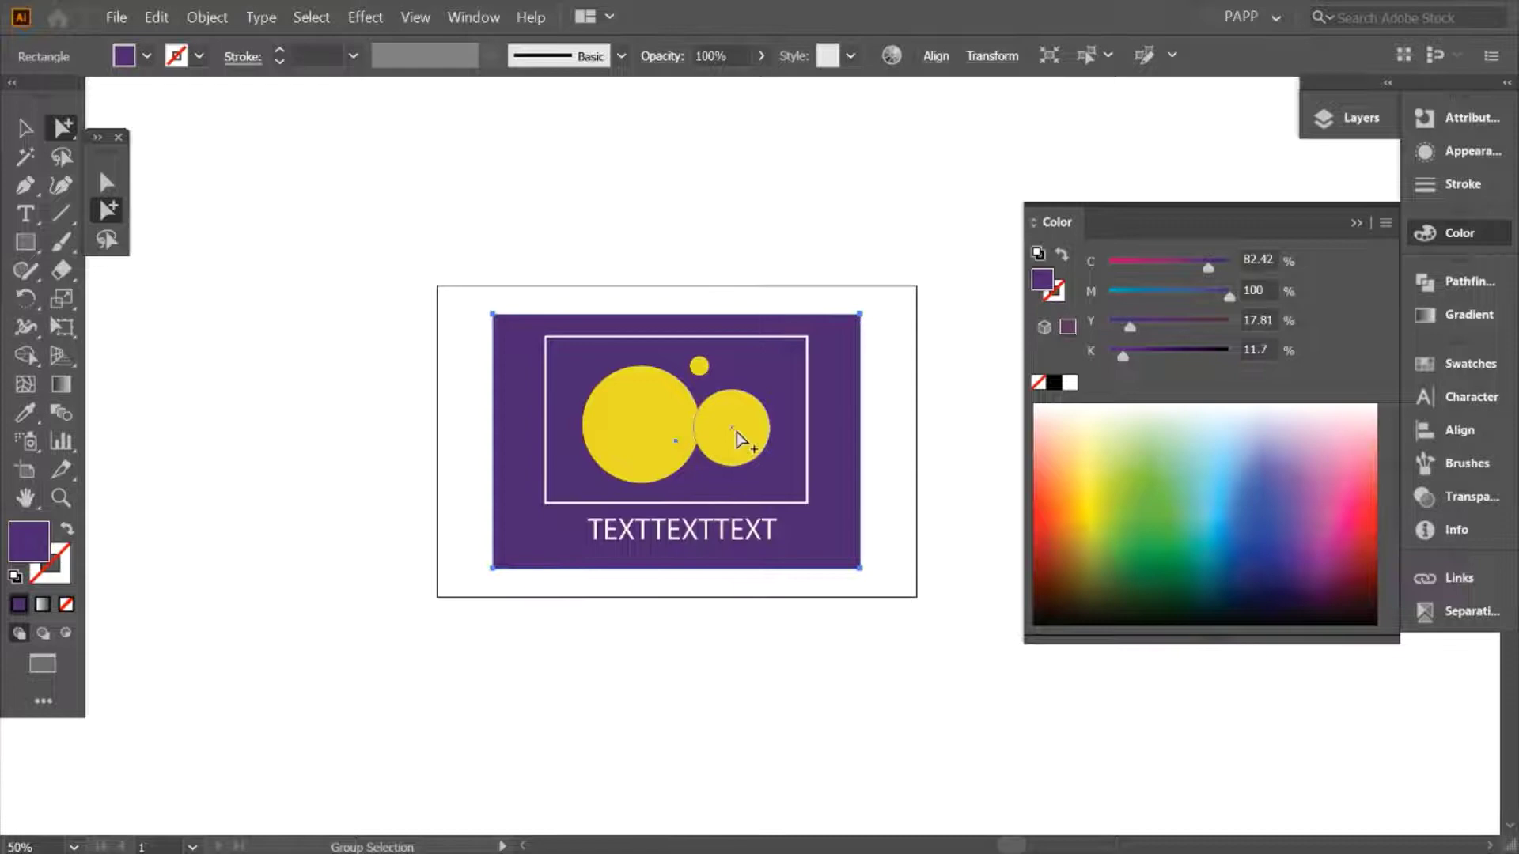
click(739, 435)
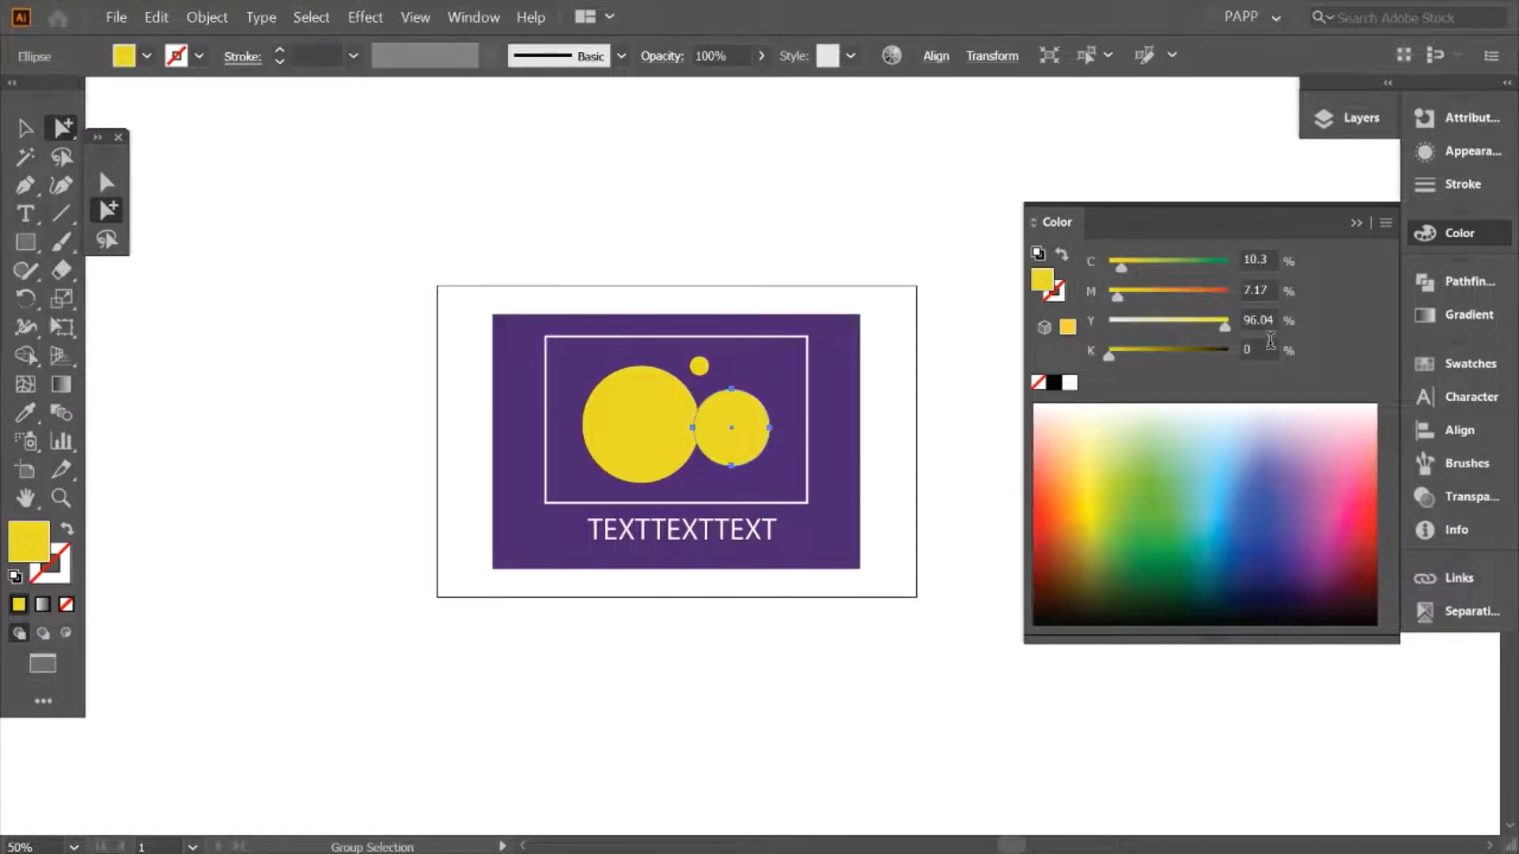
click(1357, 226)
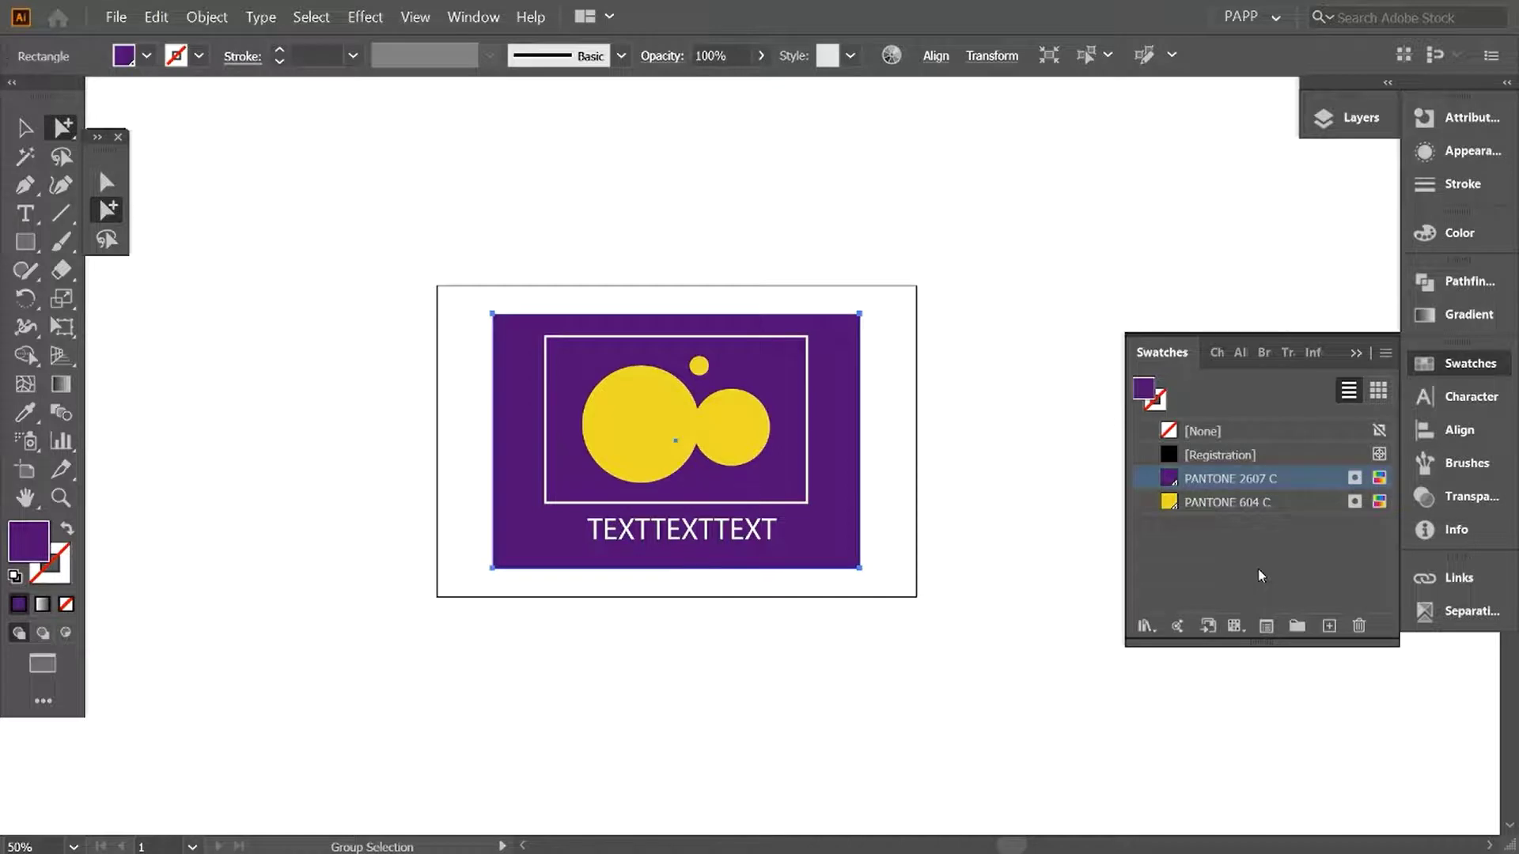
Delete all unused Pantone swatches, then add the artwork's used white, yellow and purple colours as swatches.
click(1081, 298)
click(1410, 363)
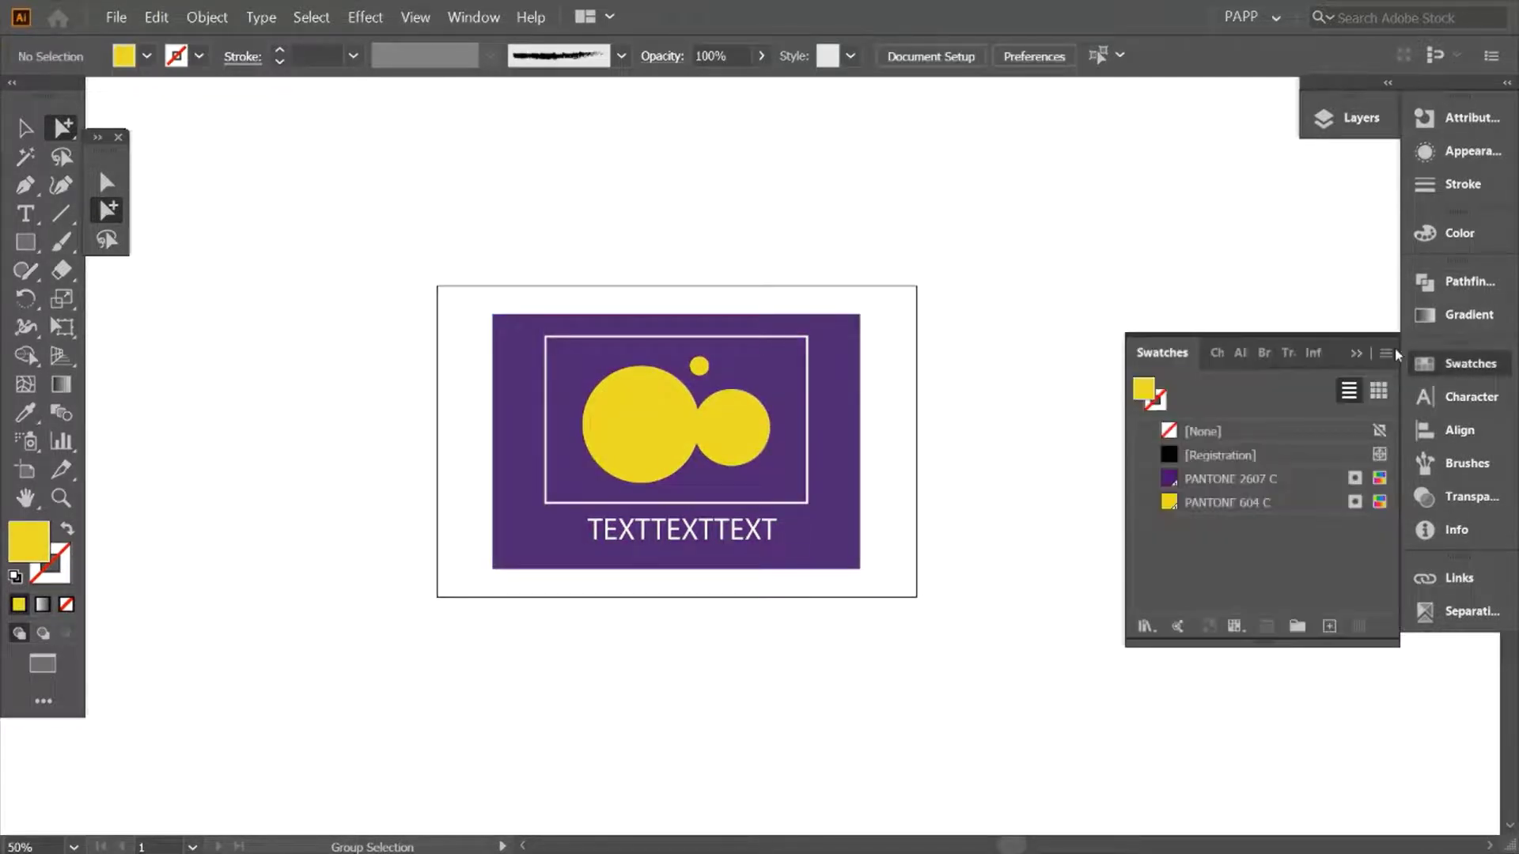
click(1385, 353)
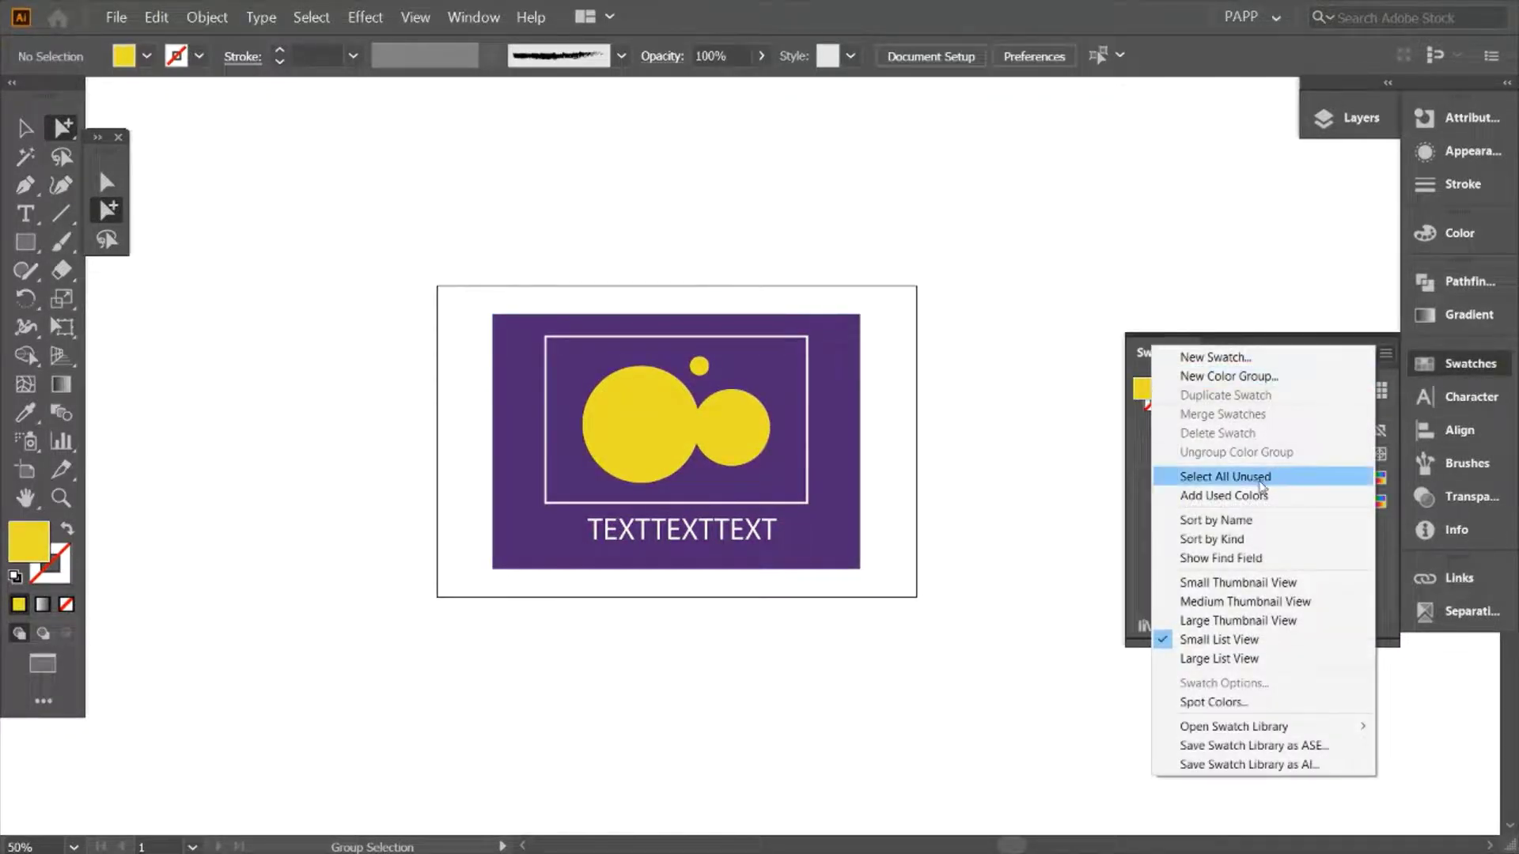
click(1259, 484)
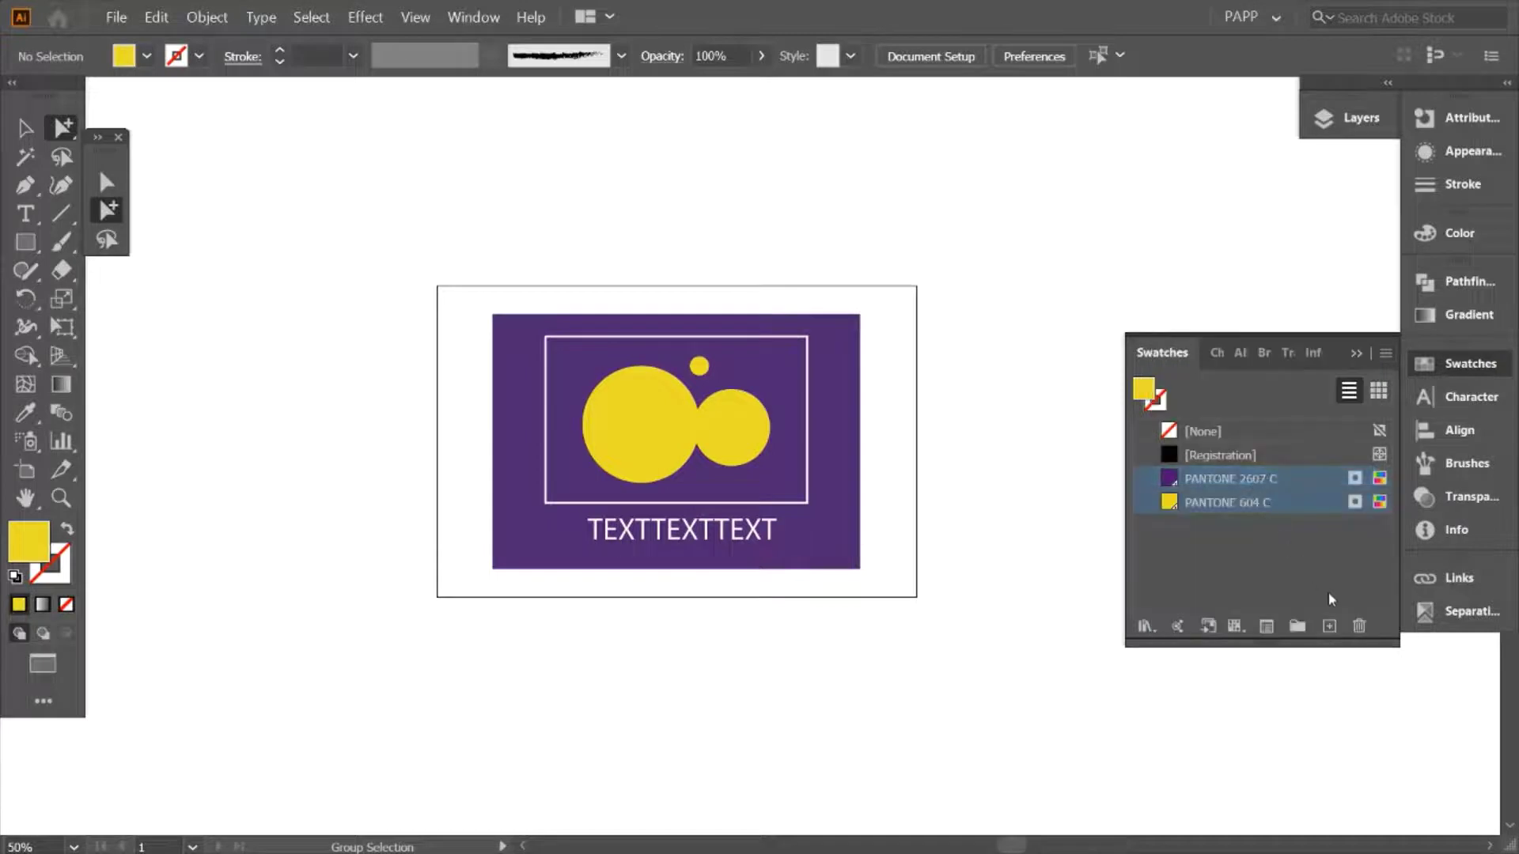
click(1358, 627)
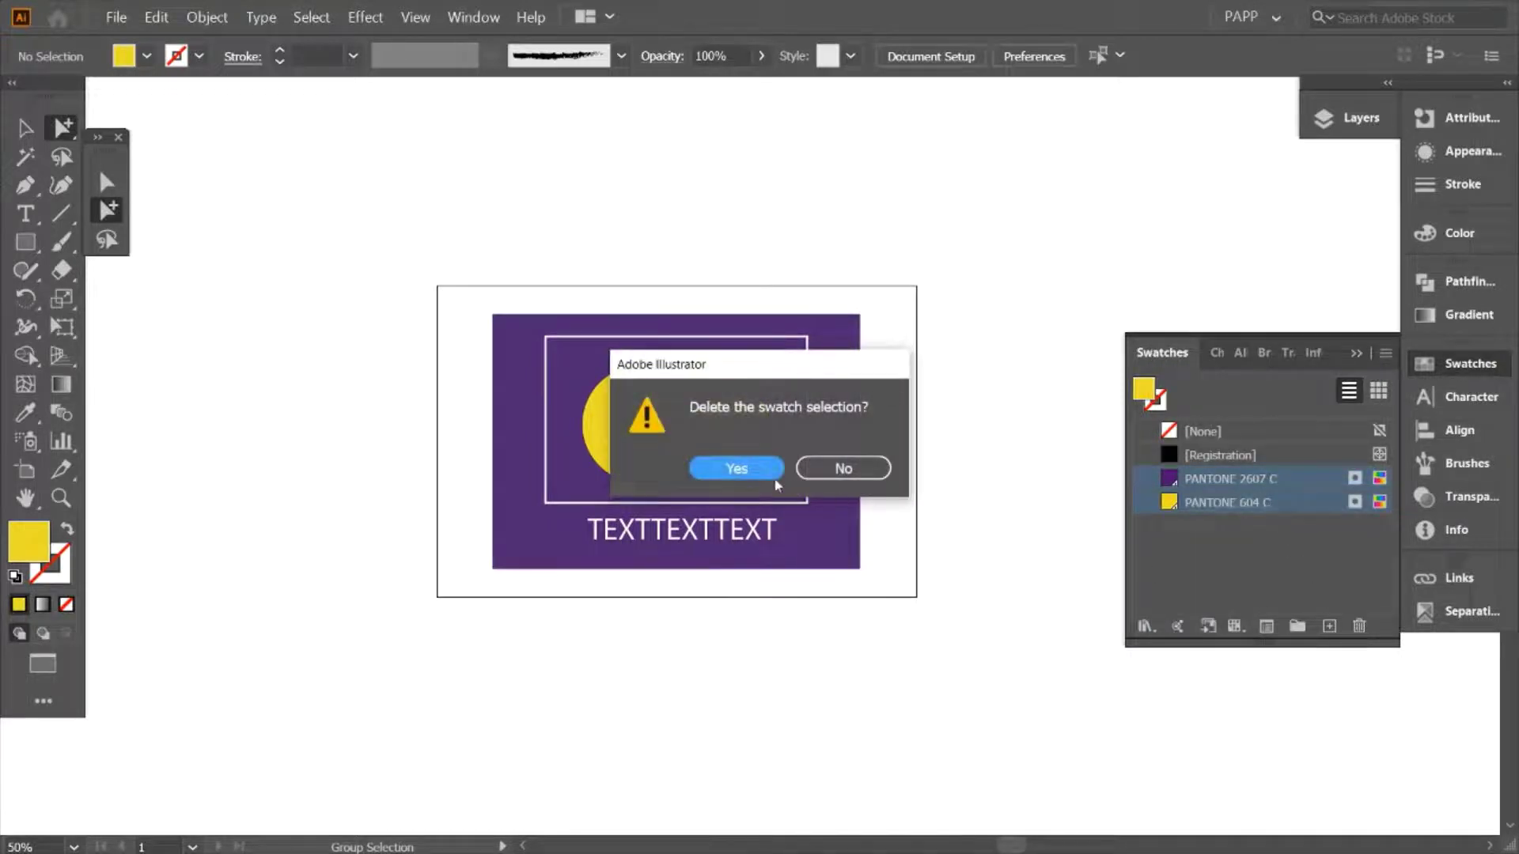
click(752, 467)
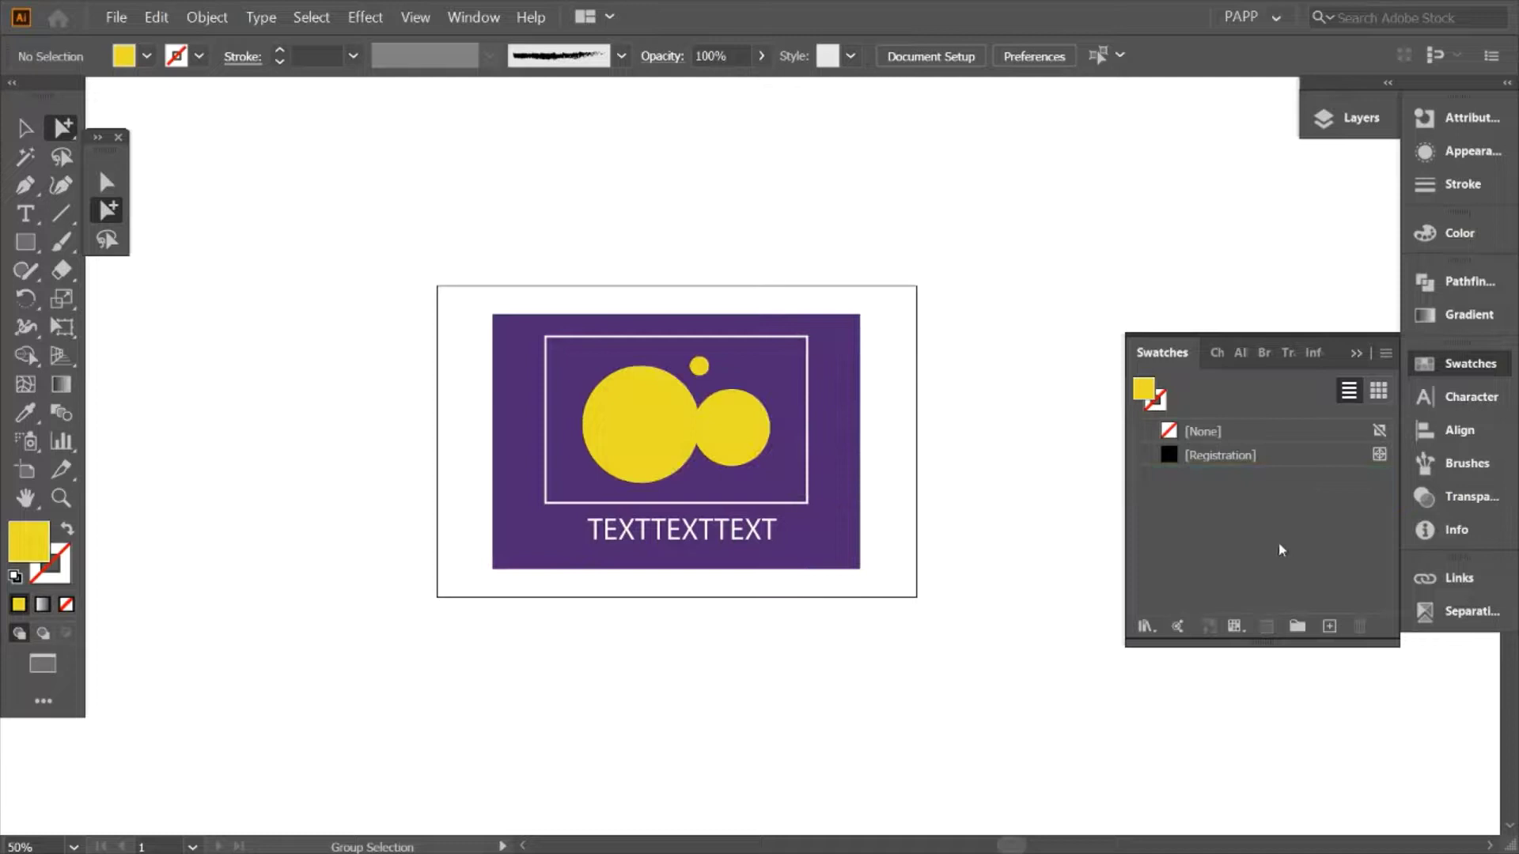
click(1384, 355)
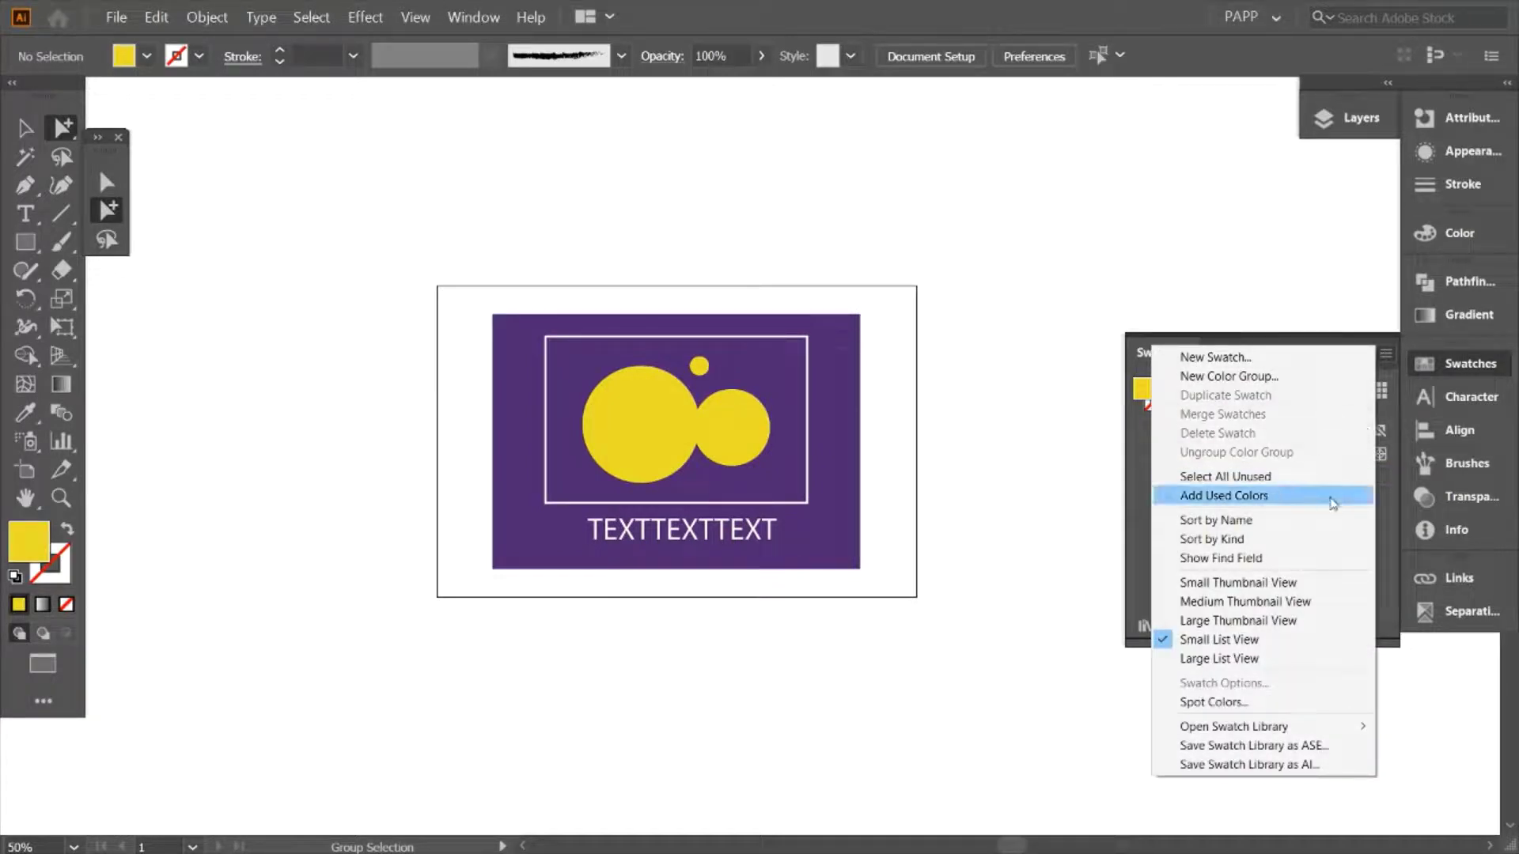
click(1332, 498)
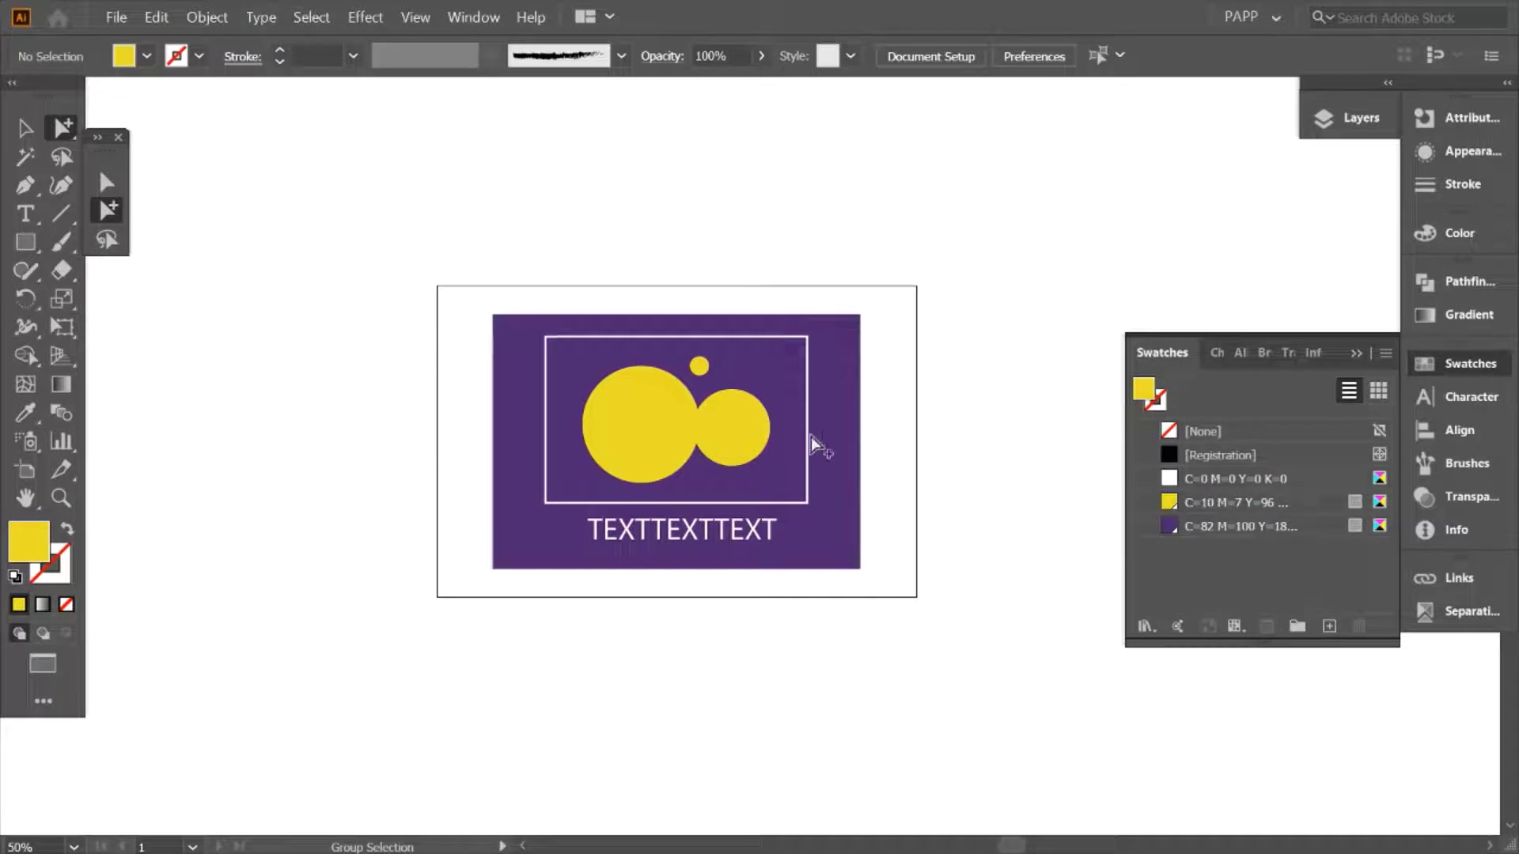
In the purple swatch's options, trim cyan to 82 and set yellow to 18 and black to 12.
click(847, 407)
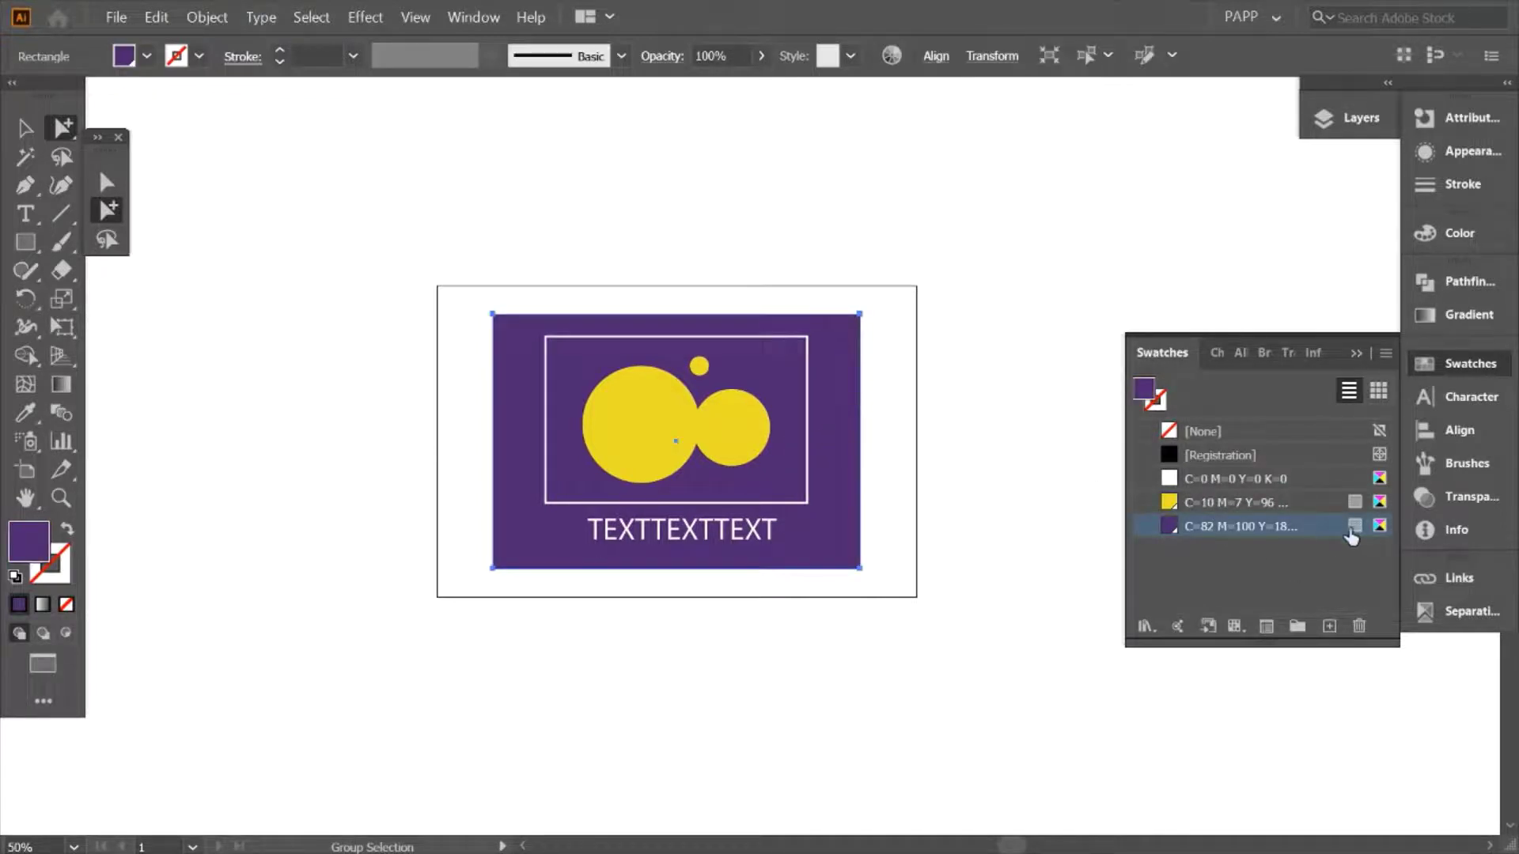
double_click(1379, 534)
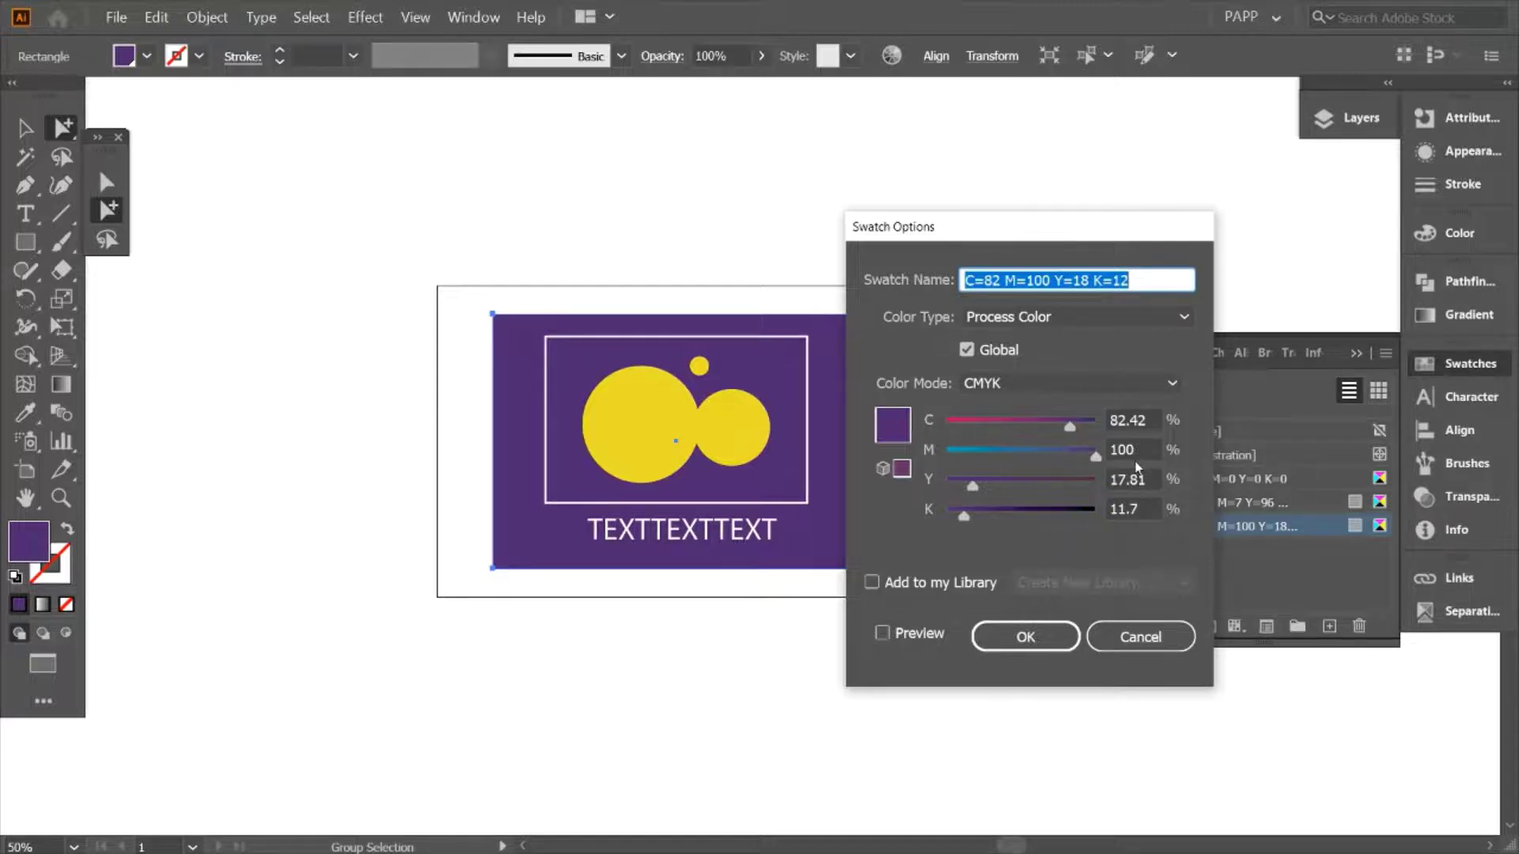
click(1131, 419)
drag(1127, 419, 1174, 427)
key(BackSpace)
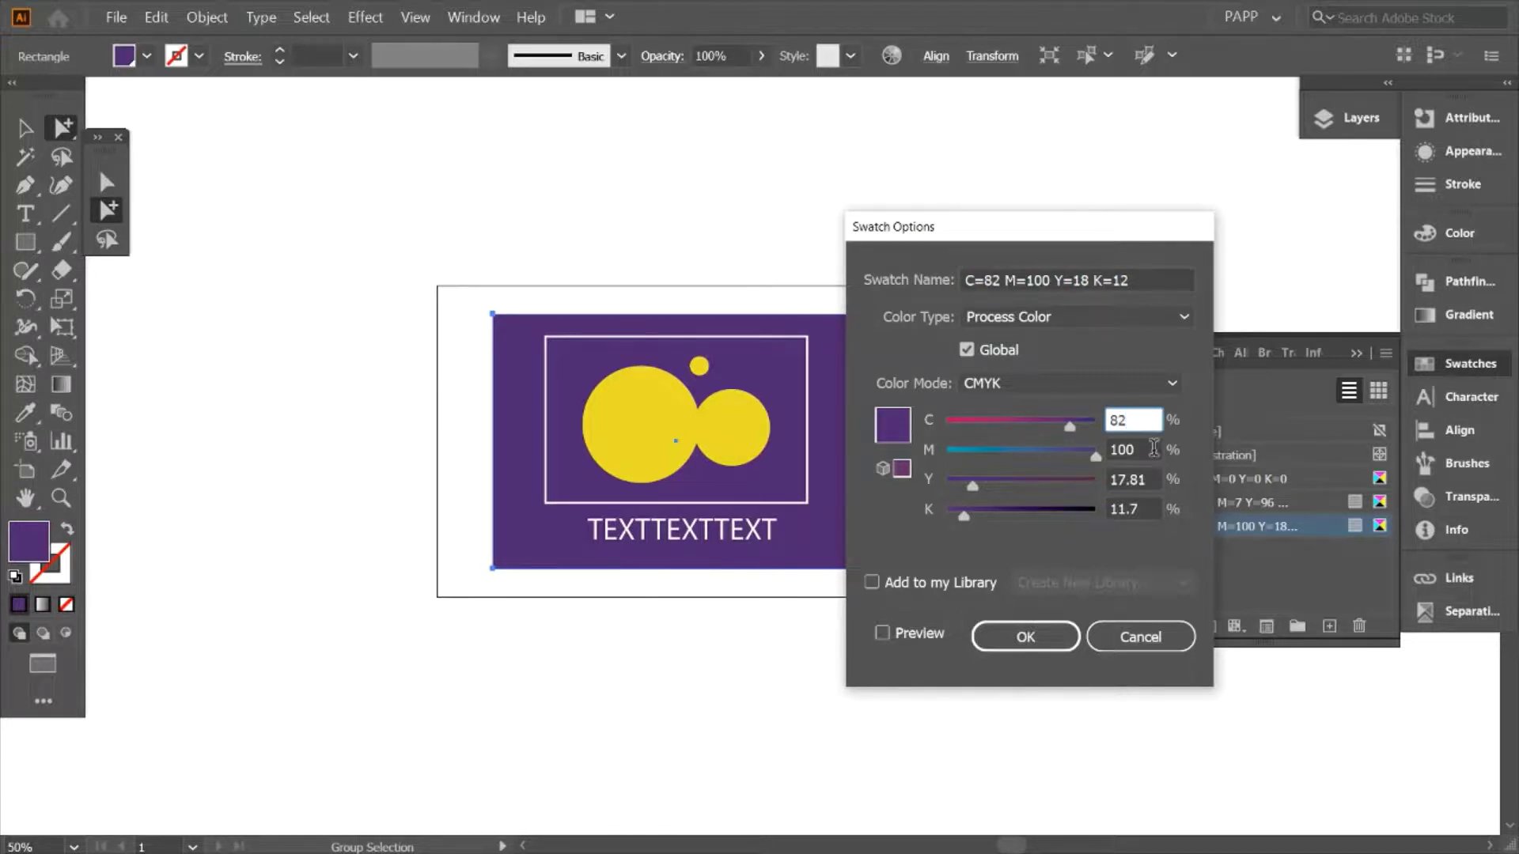
click(1148, 449)
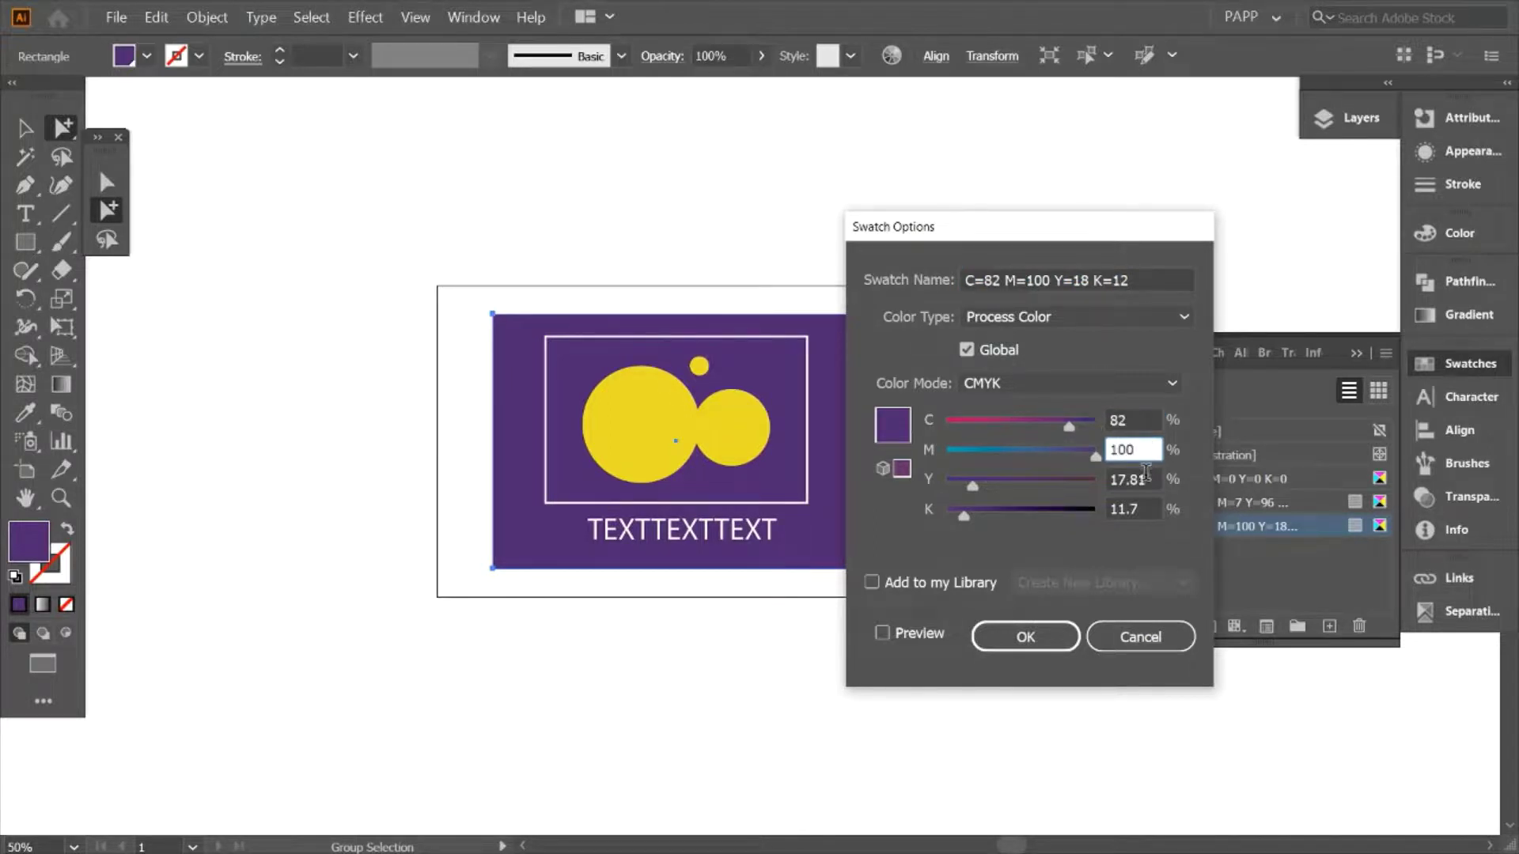
click(1146, 479)
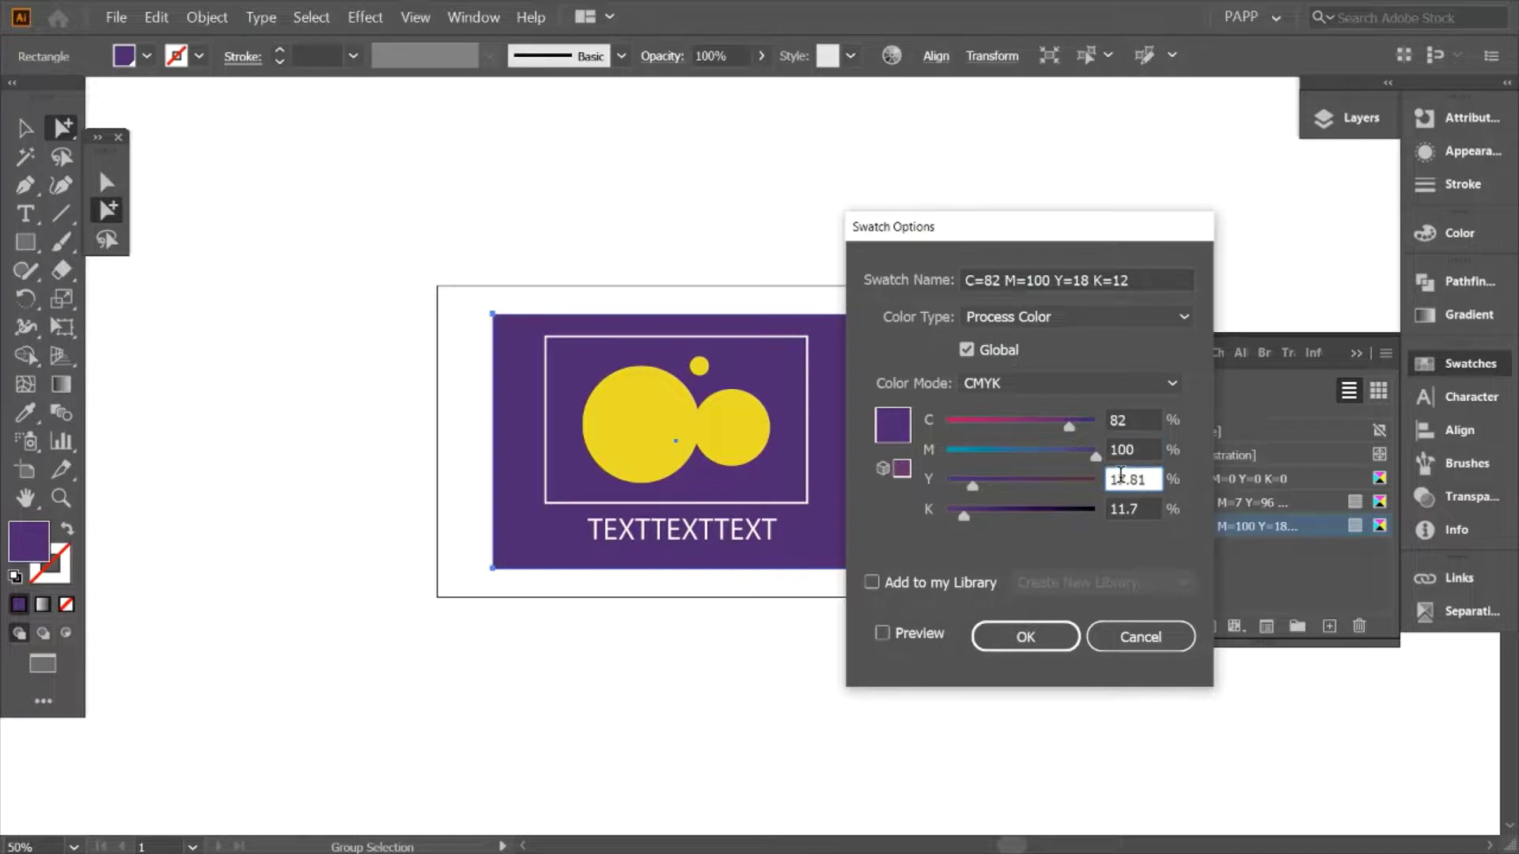
drag(1116, 479, 1177, 489)
text(8)
click(1151, 508)
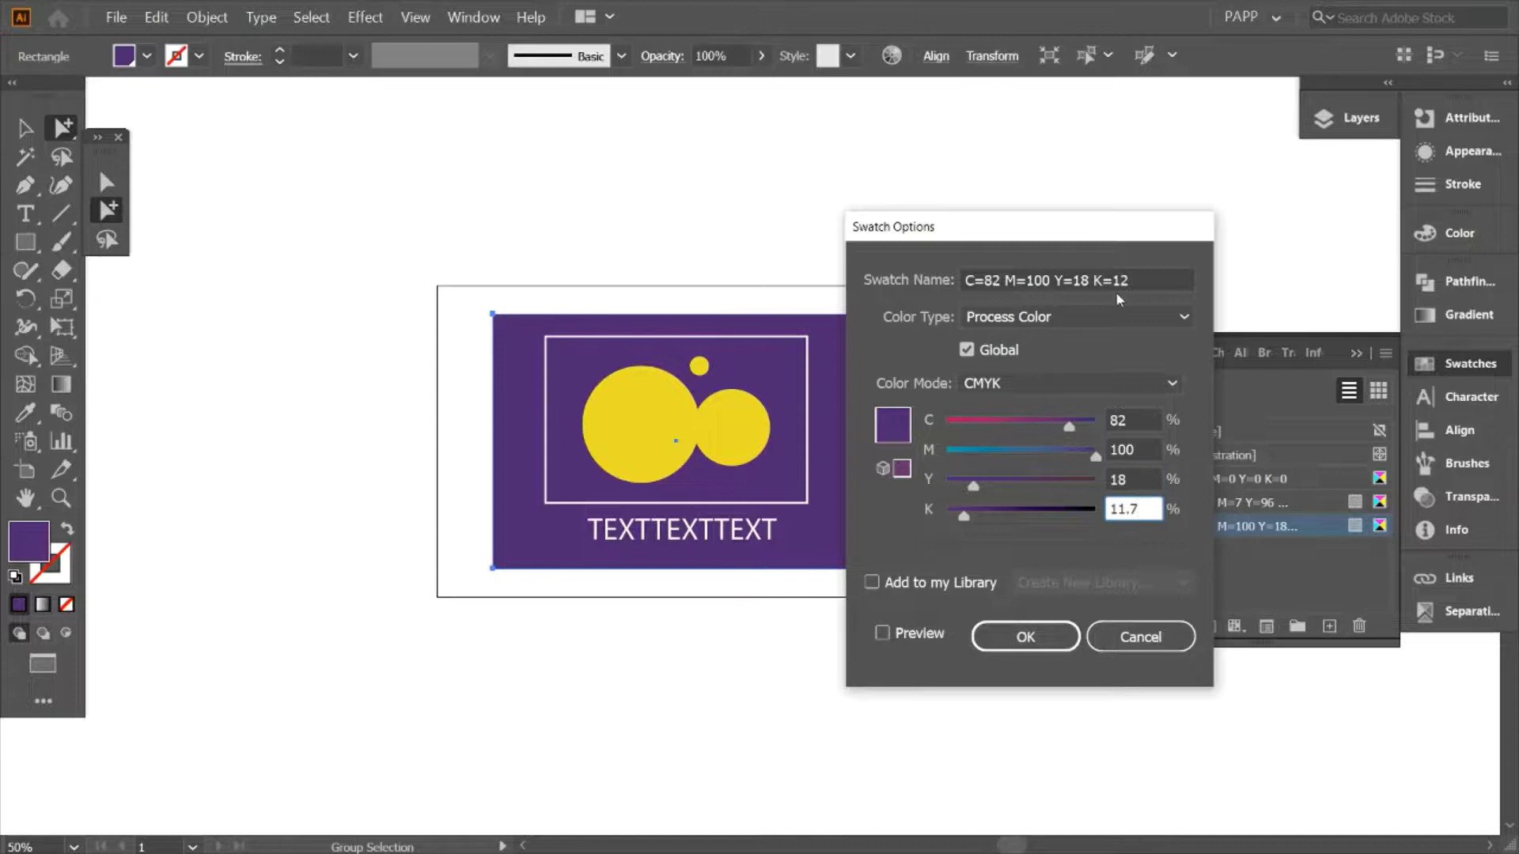
drag(1116, 508, 1186, 514)
text(2)
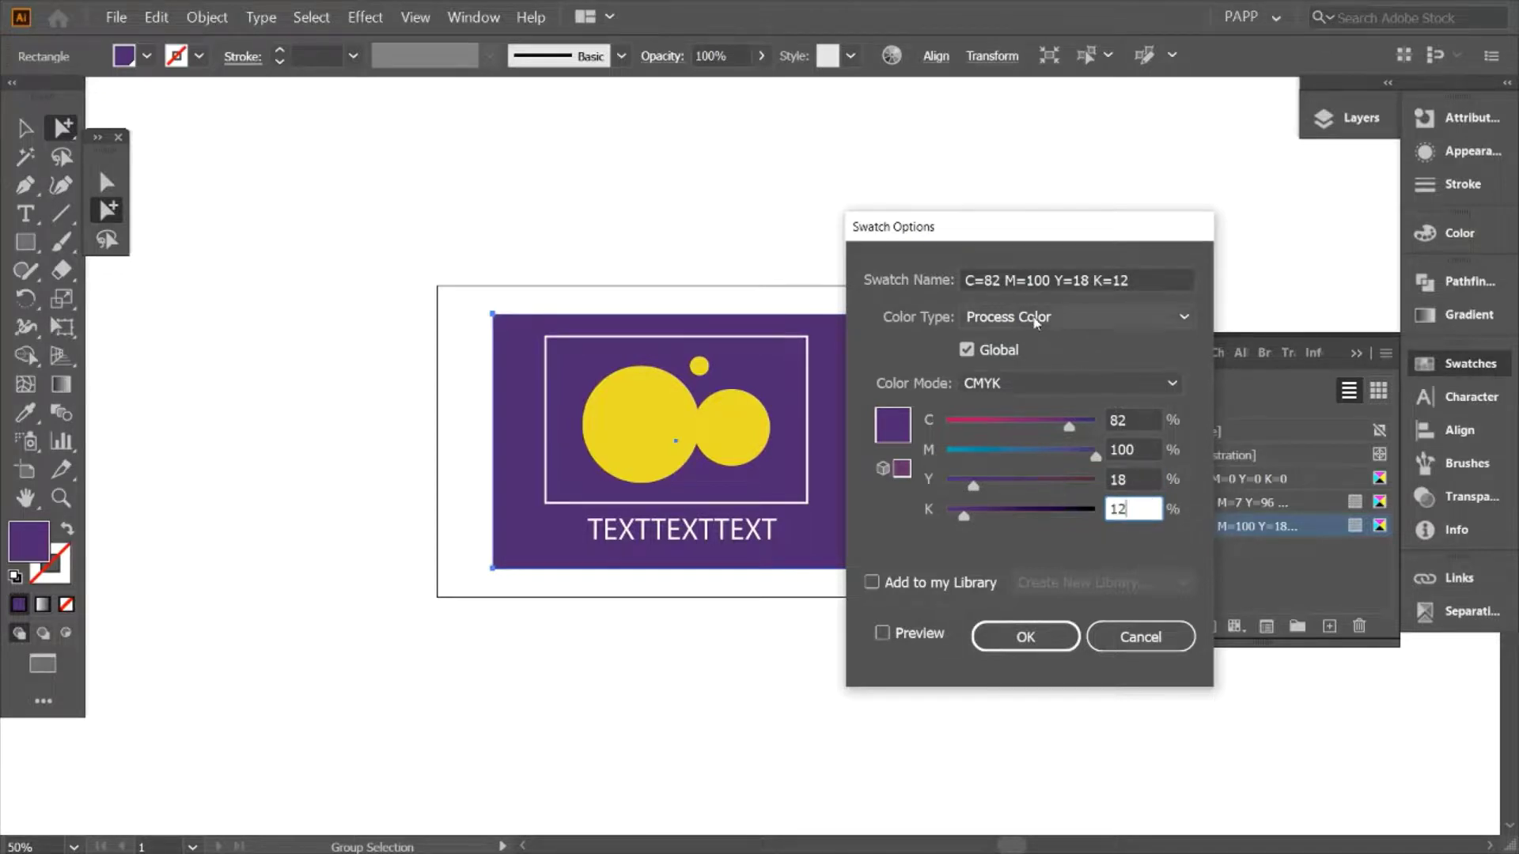